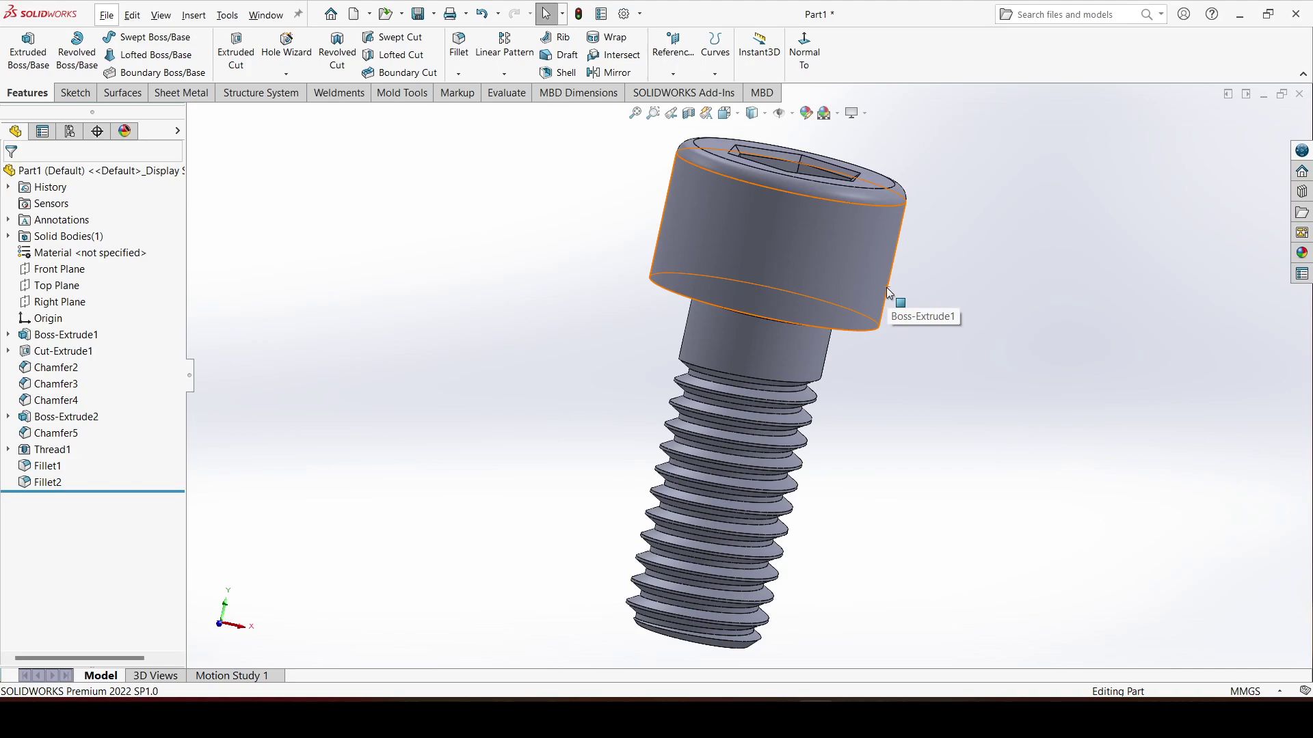
Step: Orbit the finished cap screw to inspect it, then start a new SOLIDWORKS document
middle_drag(890, 295, 725, 451)
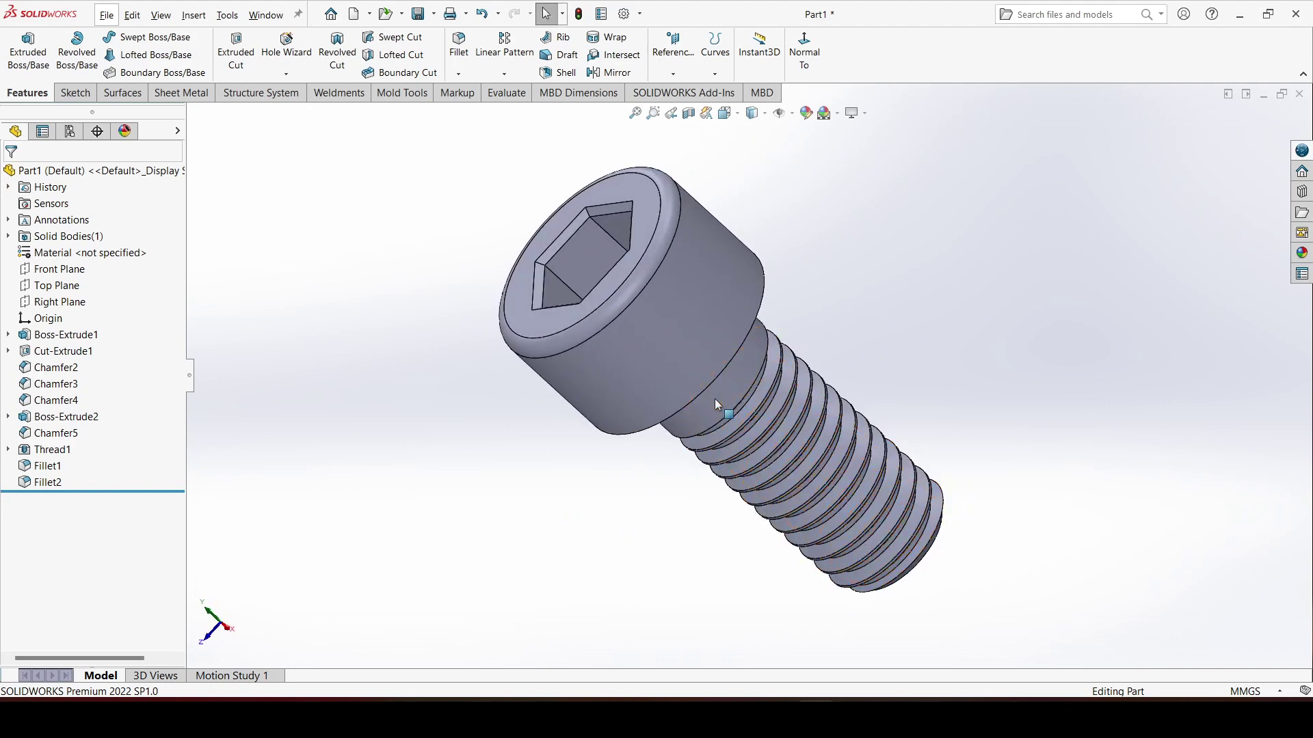
click(354, 14)
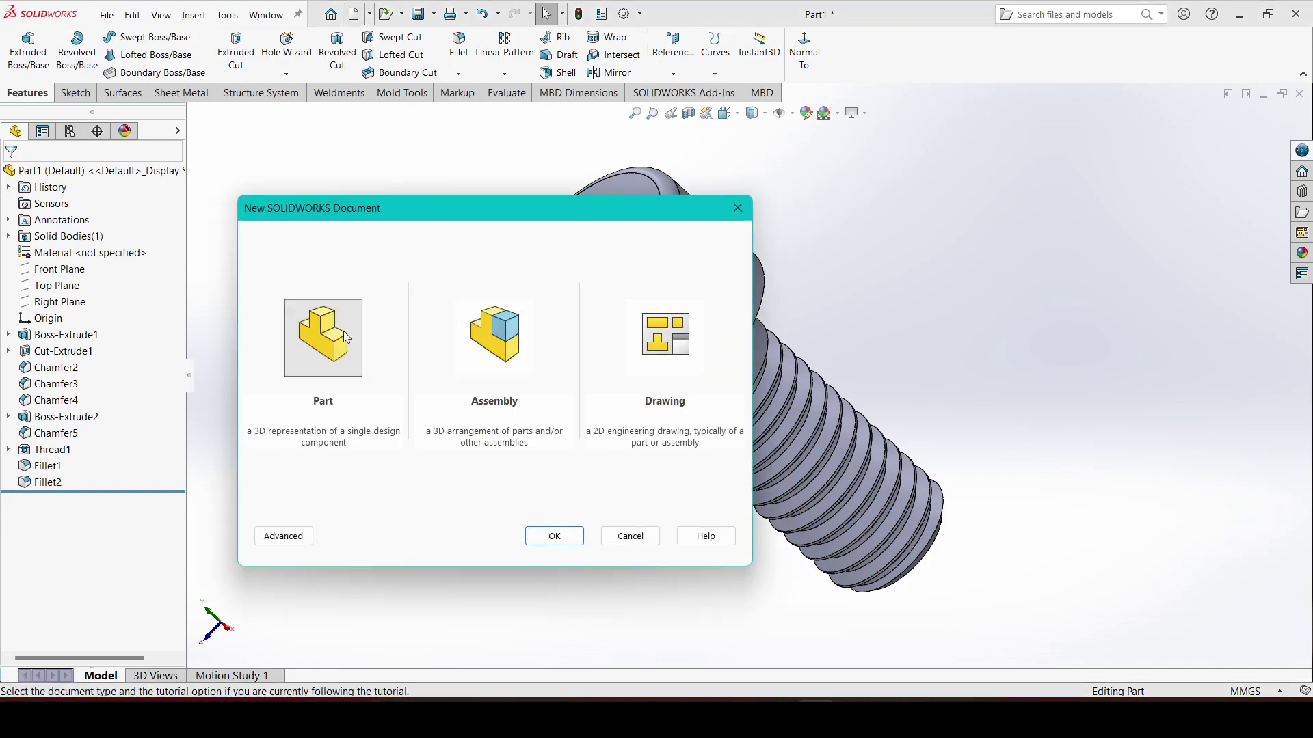
Step: Create a new blank part, Part2, and view its Top Plane face-on
click(361, 351)
click(553, 535)
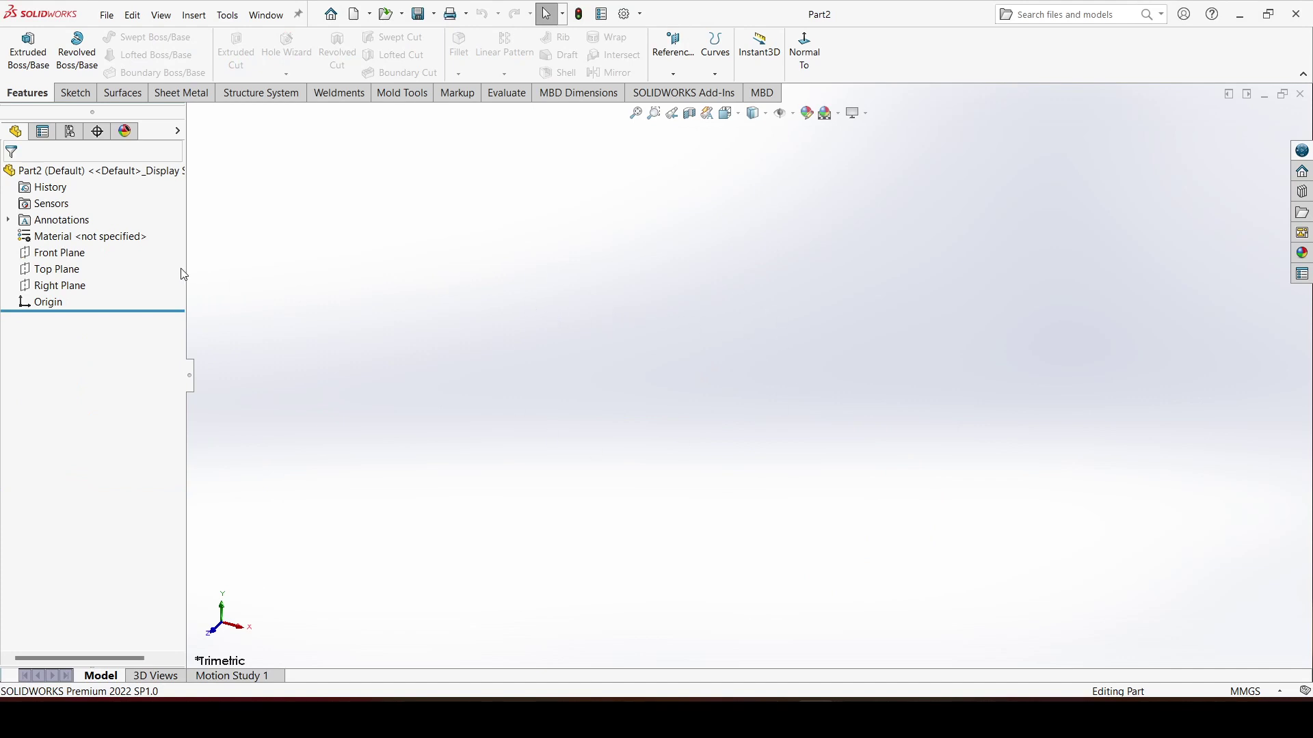
click(80, 271)
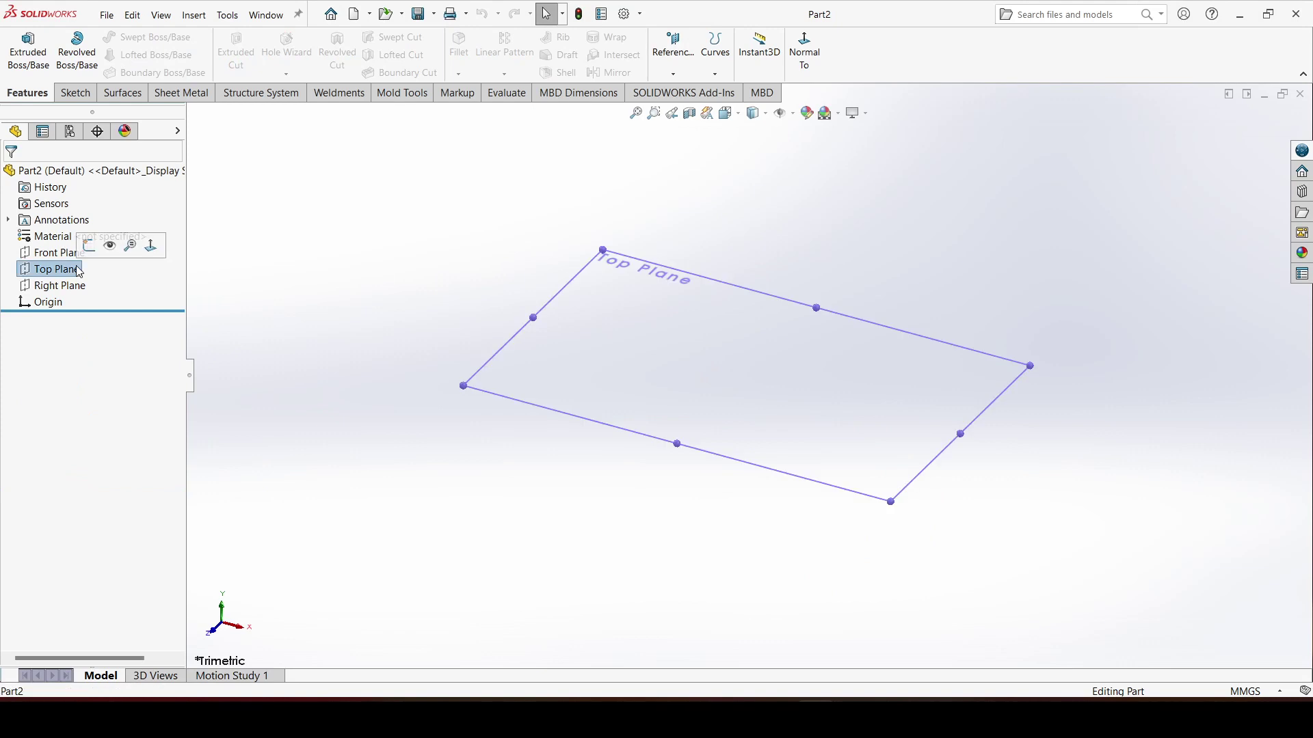
click(152, 247)
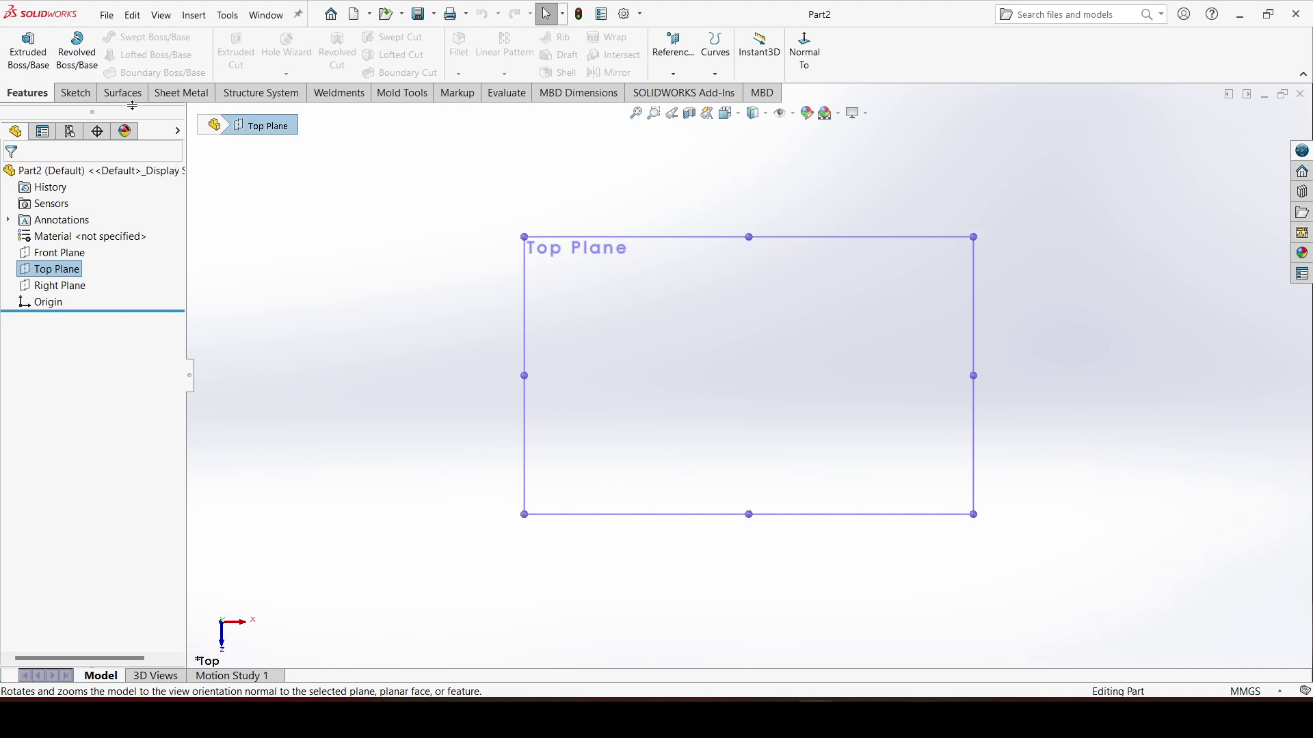
Step: Draw a circle centred on the origin of the Top Plane
click(87, 101)
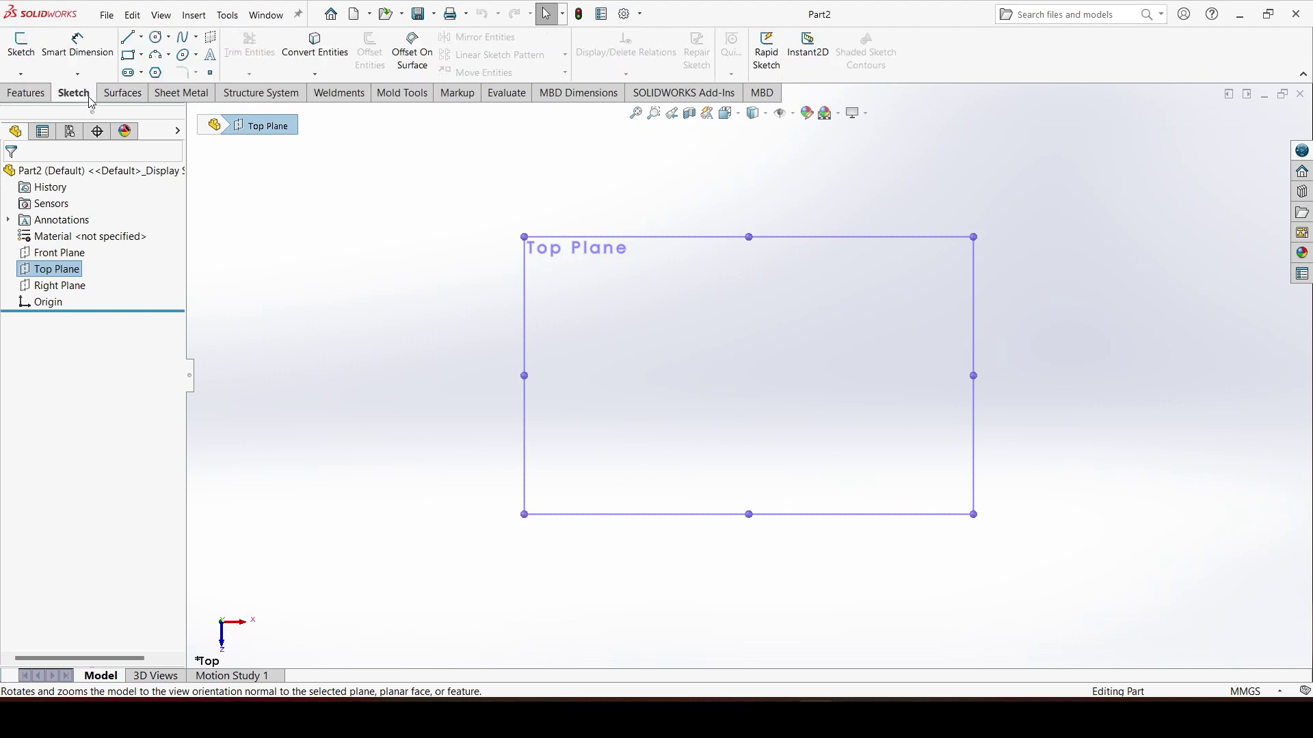
click(155, 38)
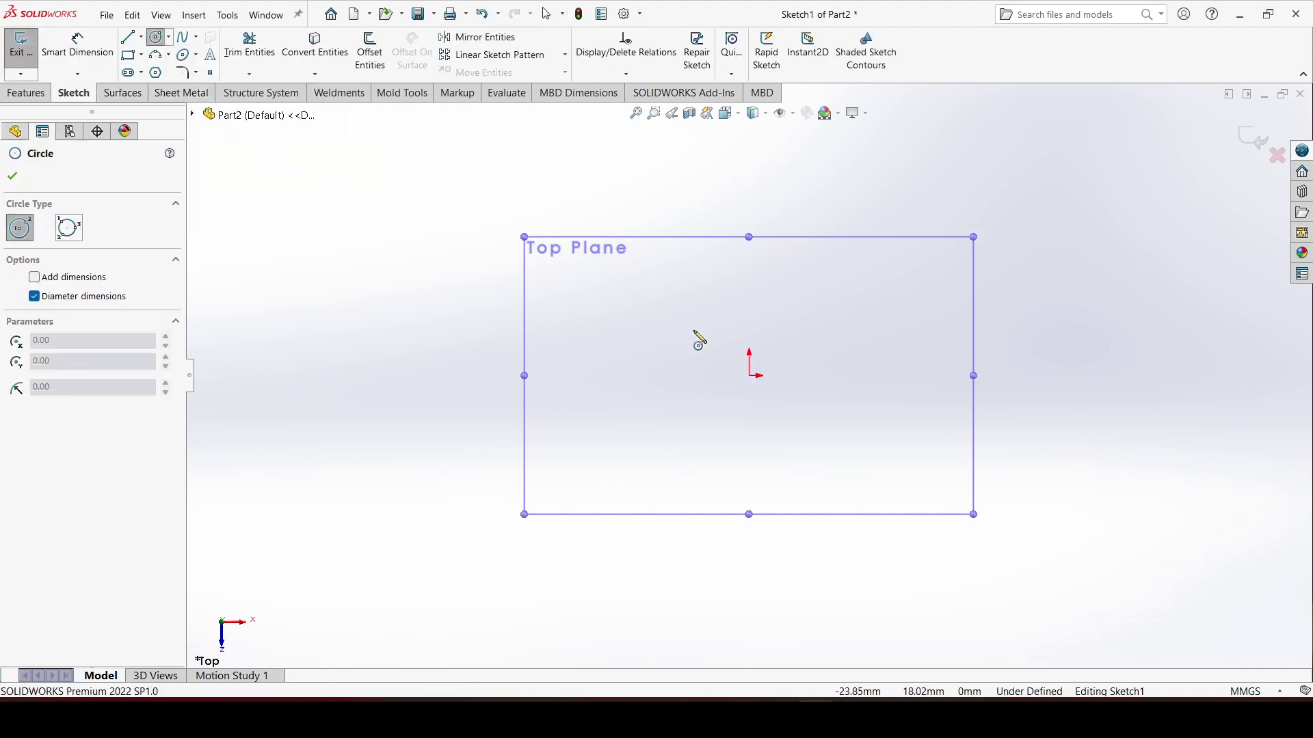
click(749, 376)
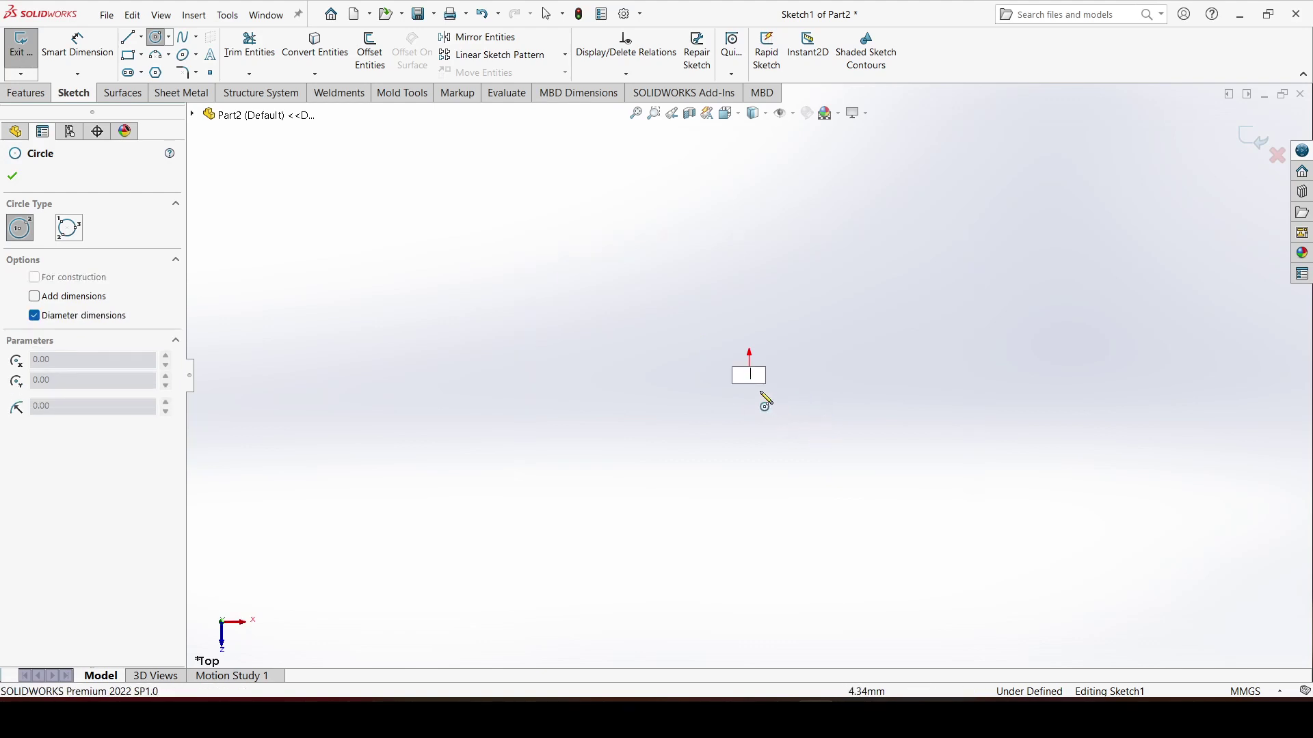
key(Escape)
right_drag(782, 397, 810, 394)
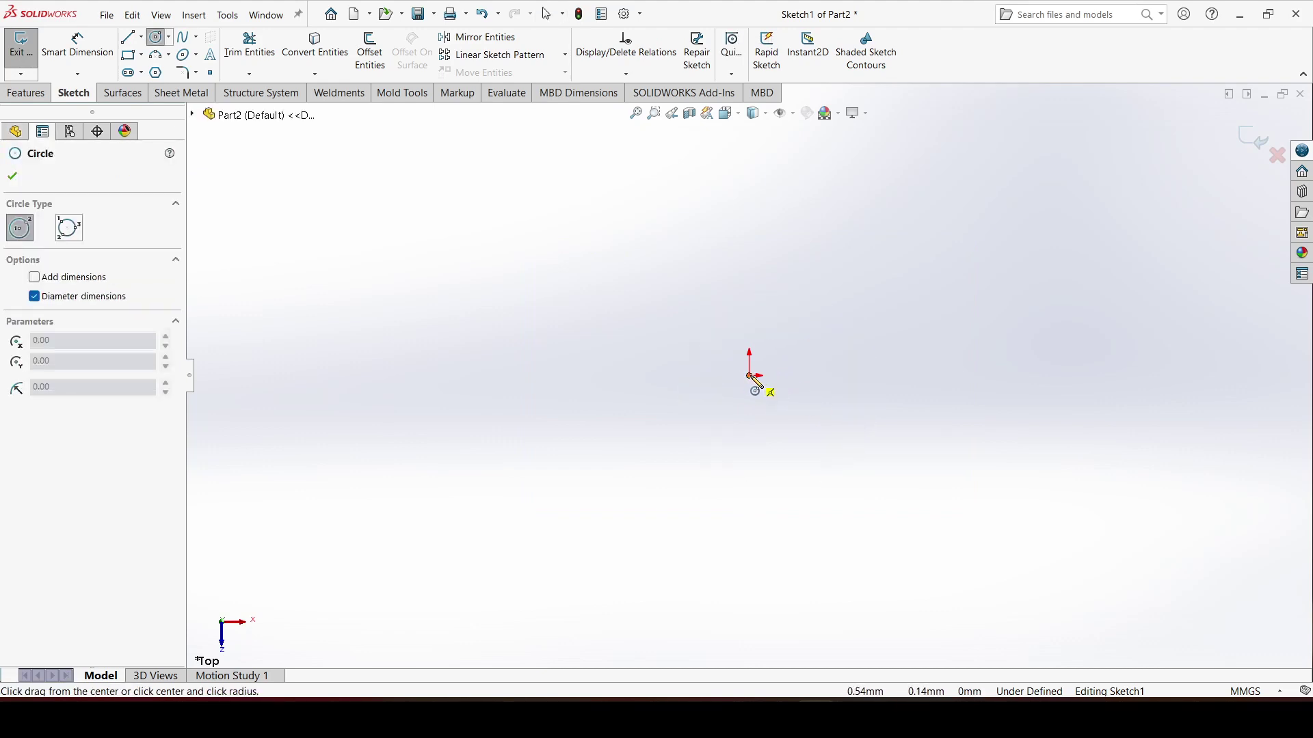
click(750, 376)
click(846, 398)
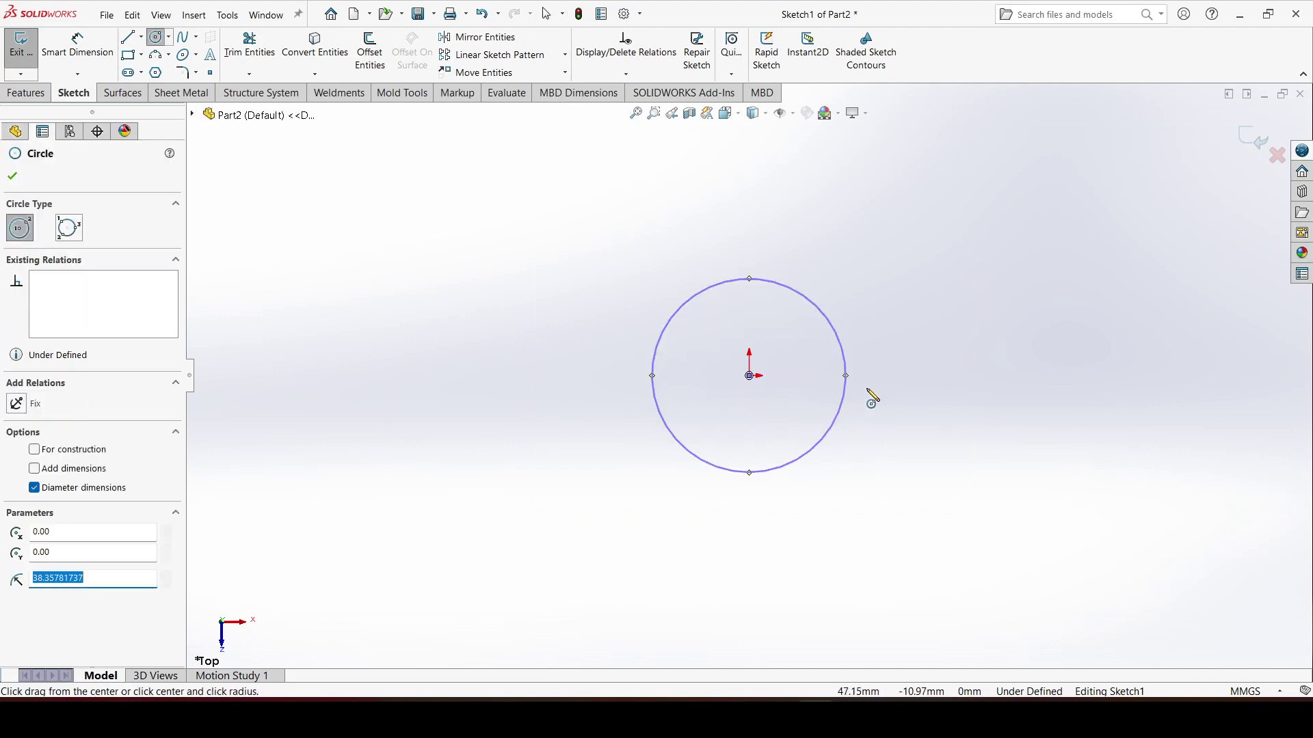
Step: Dimension the circle's diameter to 8.2 mm
right_drag(848, 407, 860, 367)
click(830, 376)
click(892, 336)
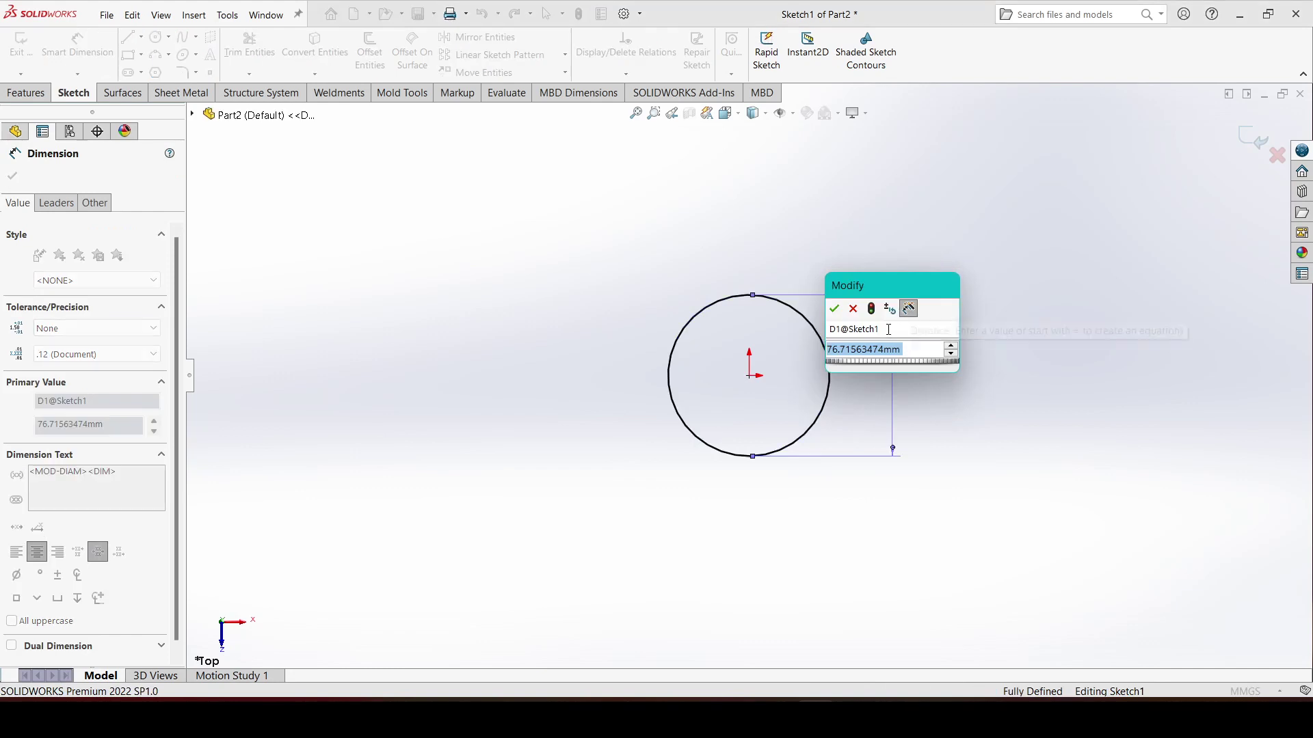
text(8.2)
key(Return)
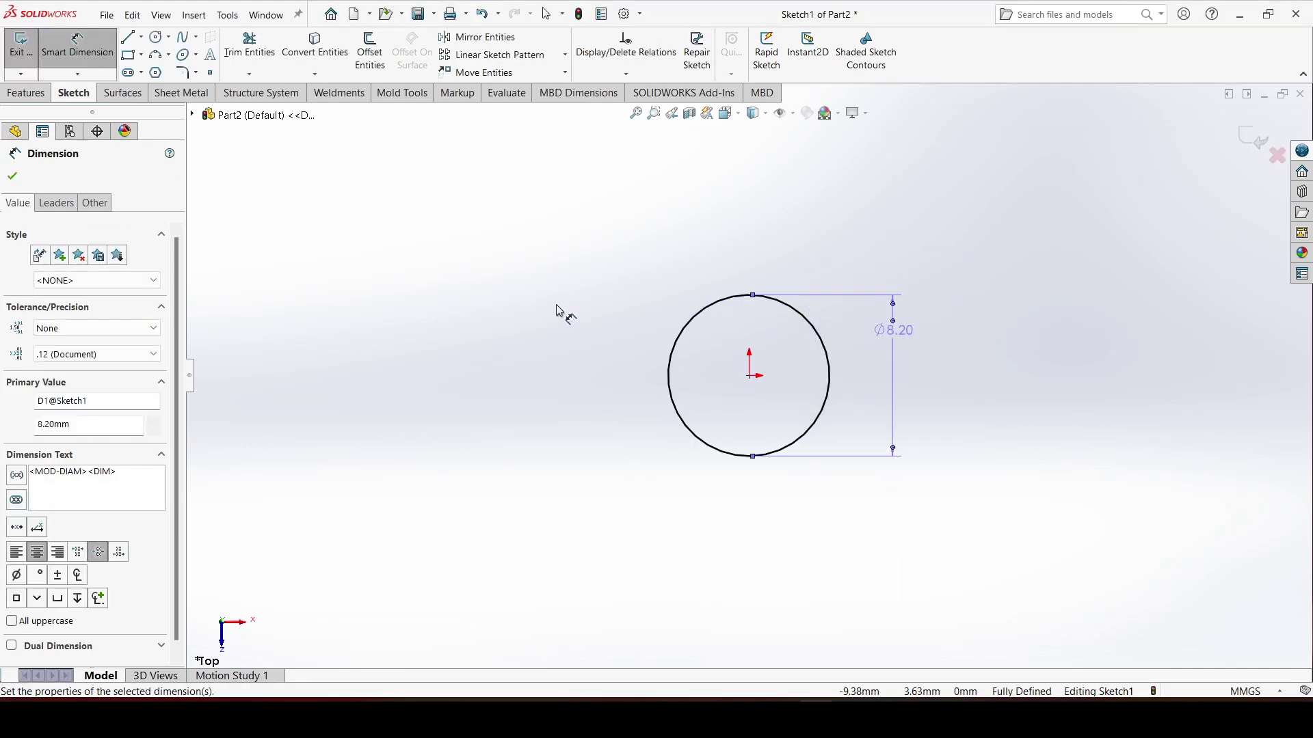
click(34, 93)
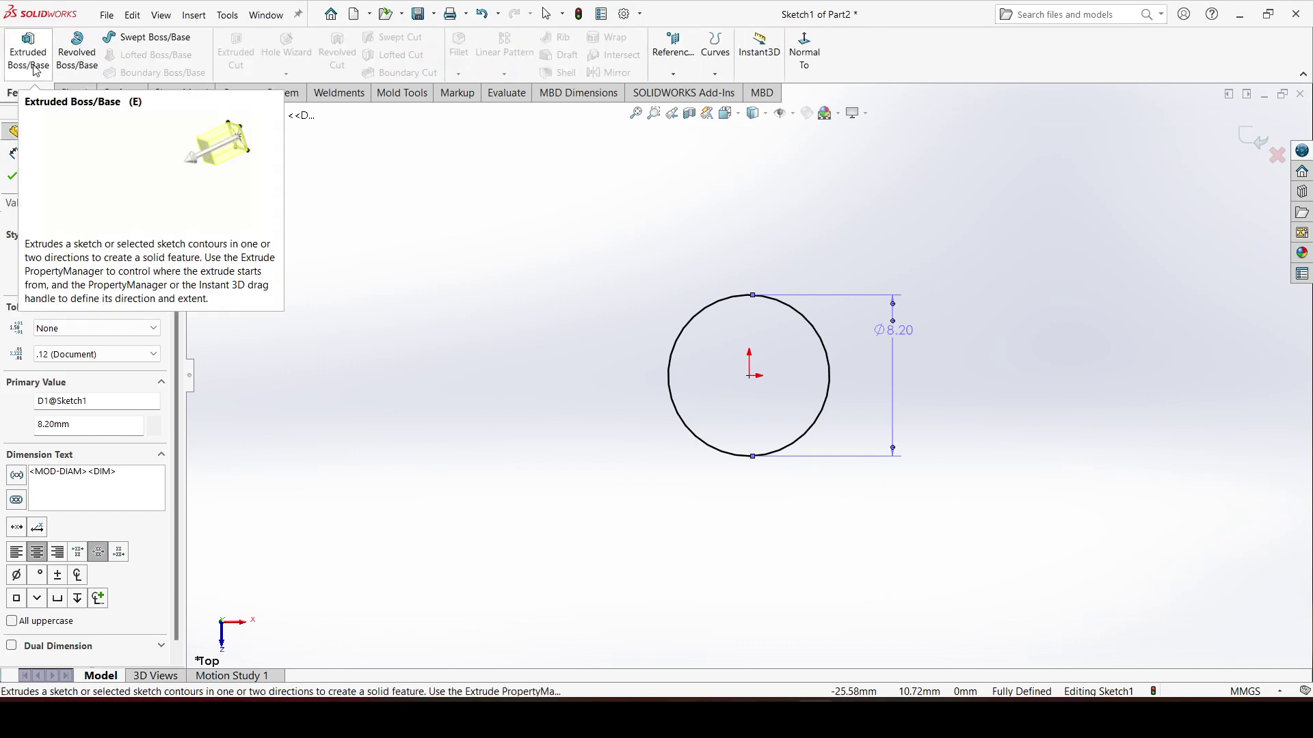
Step: Extrude the 8.20 mm circle to a blind depth of 5 mm, creating Boss-Extrude1
click(36, 70)
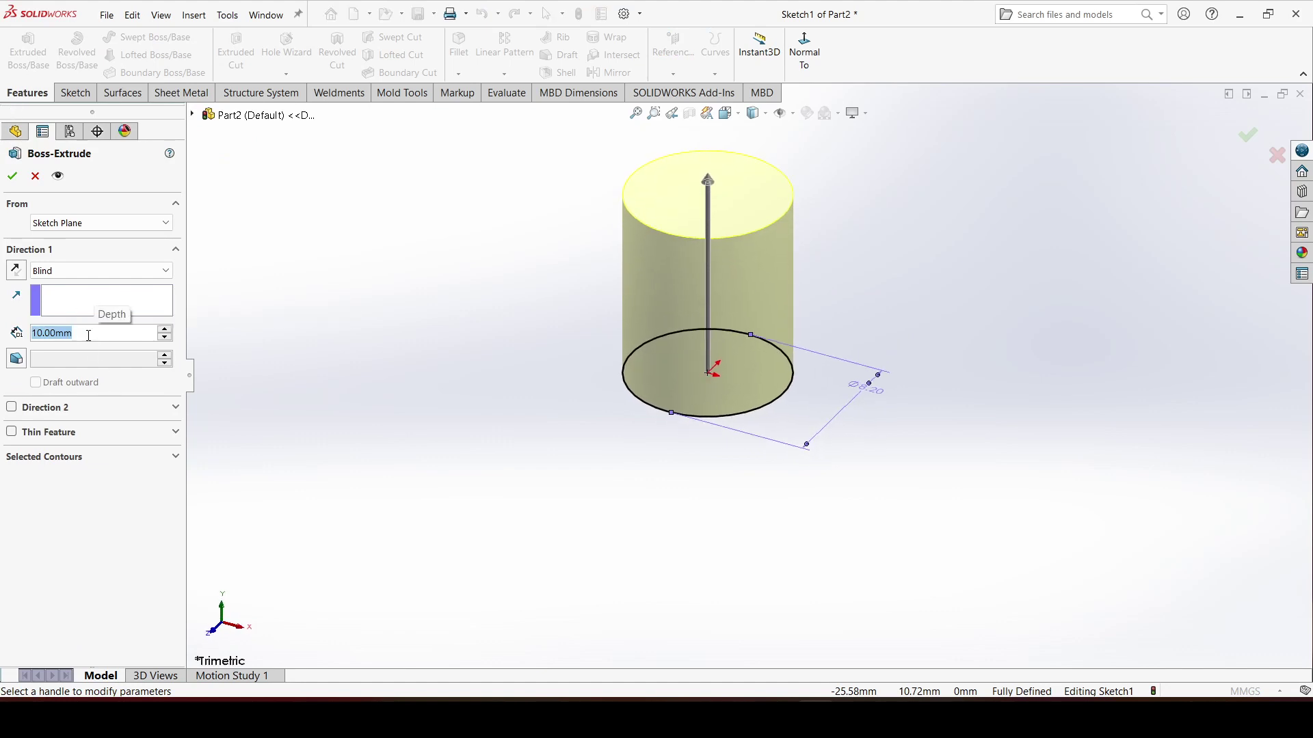
text(5)
key(Return)
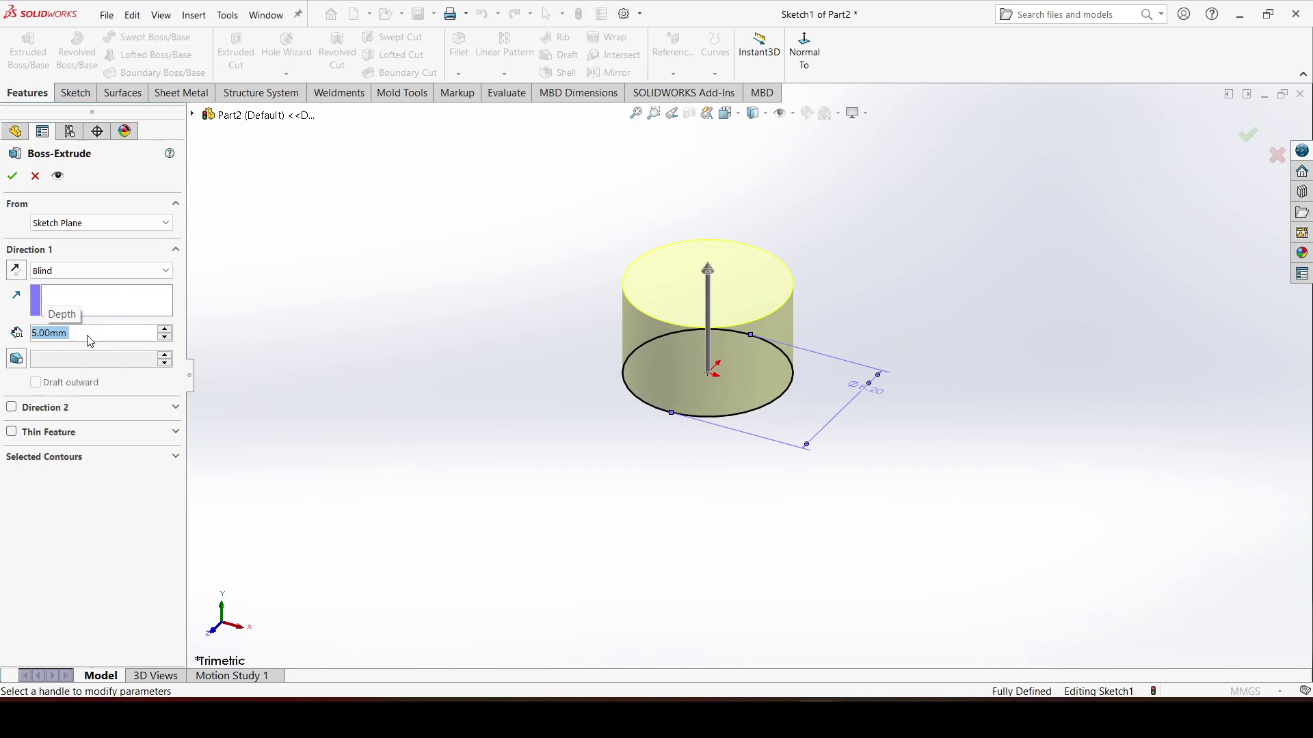
click(13, 176)
middle_drag(638, 359, 700, 365)
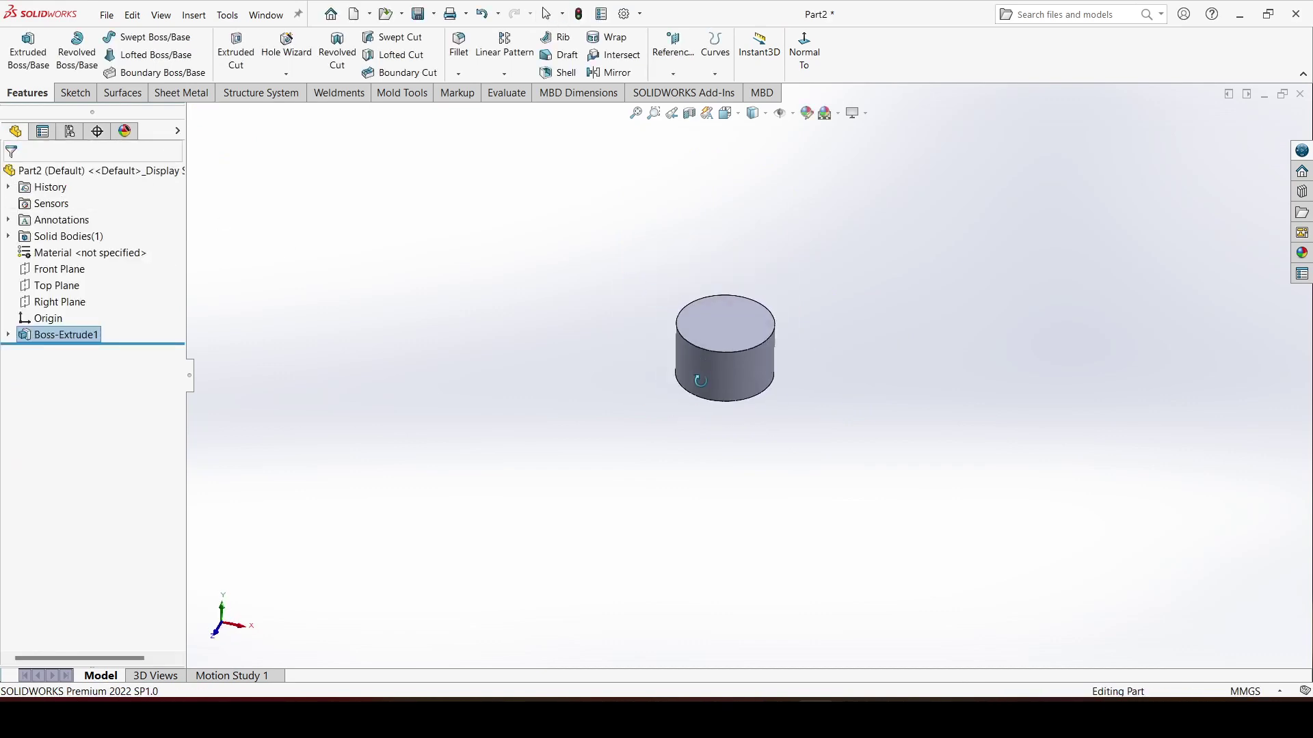
scroll(748, 363, down, 3)
scroll(737, 326, up, 3)
scroll(733, 323, down, 5)
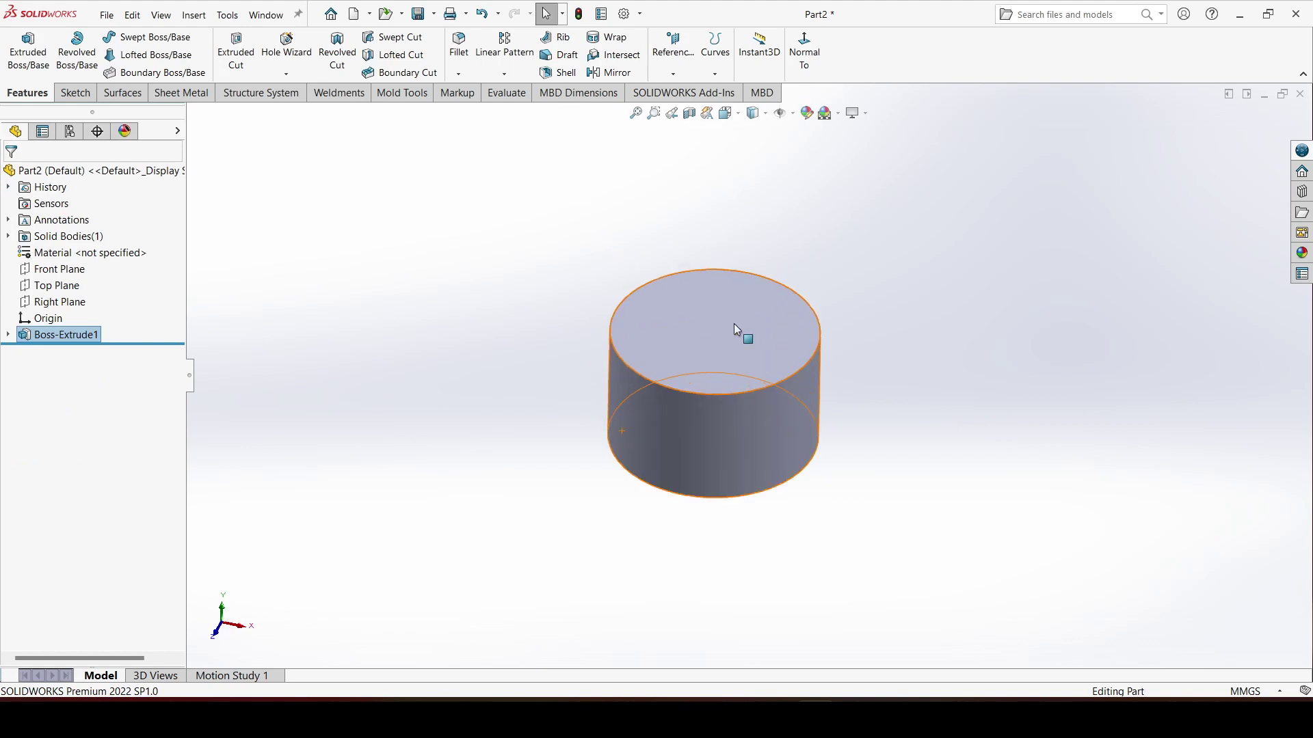
Step: Sketch a six-sided polygon centred on the origin of the cylinder's top face
click(768, 335)
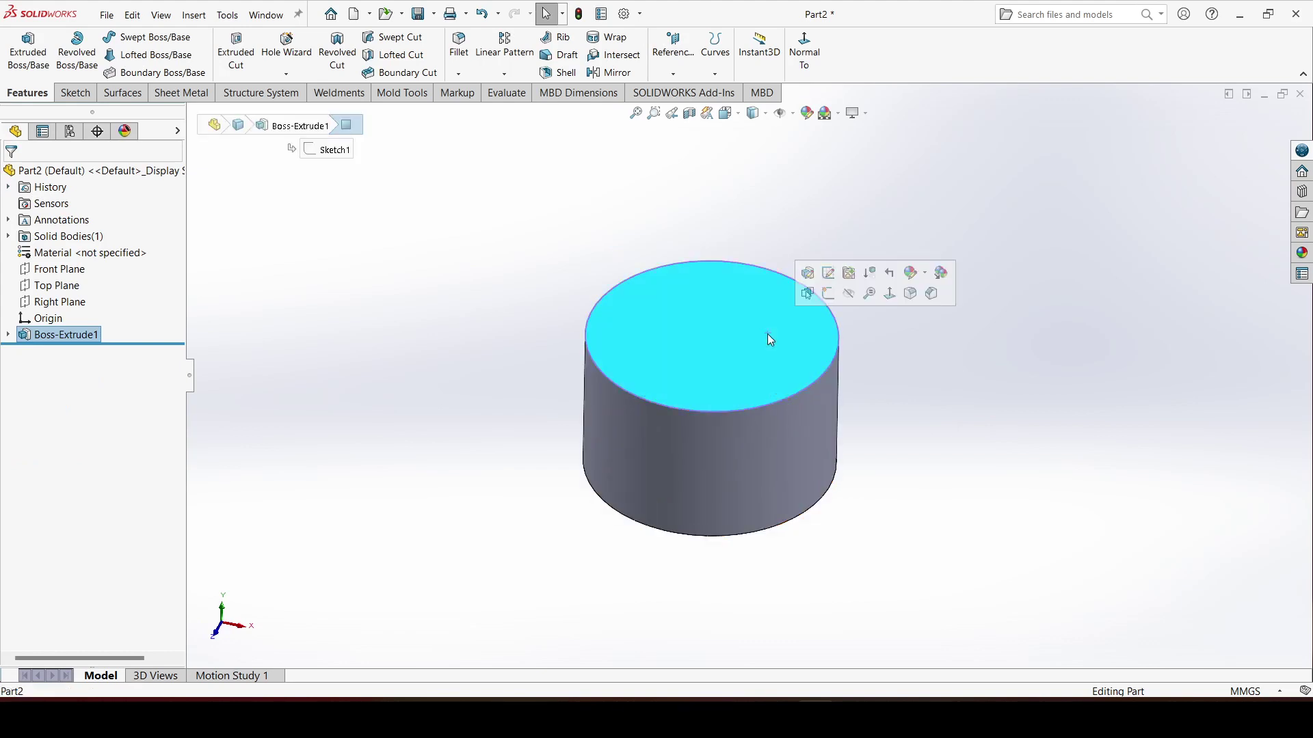
click(829, 294)
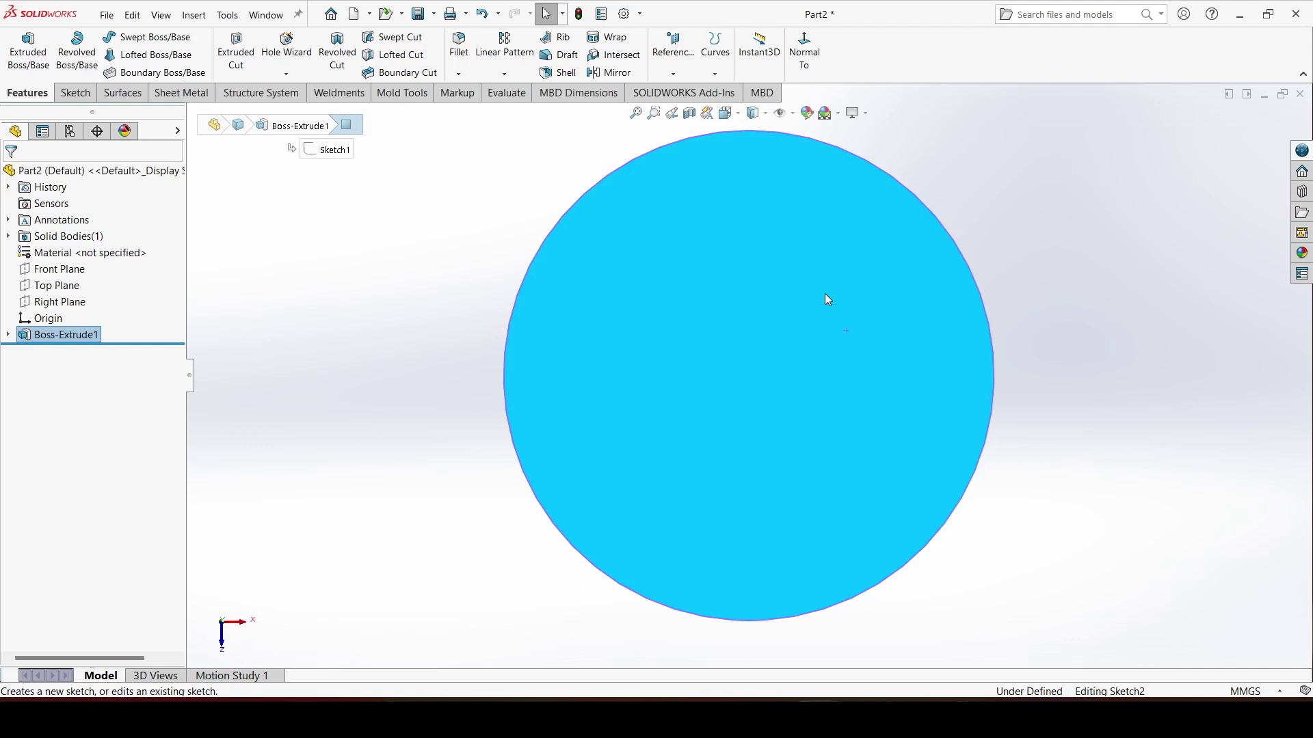
scroll(787, 372, up, 3)
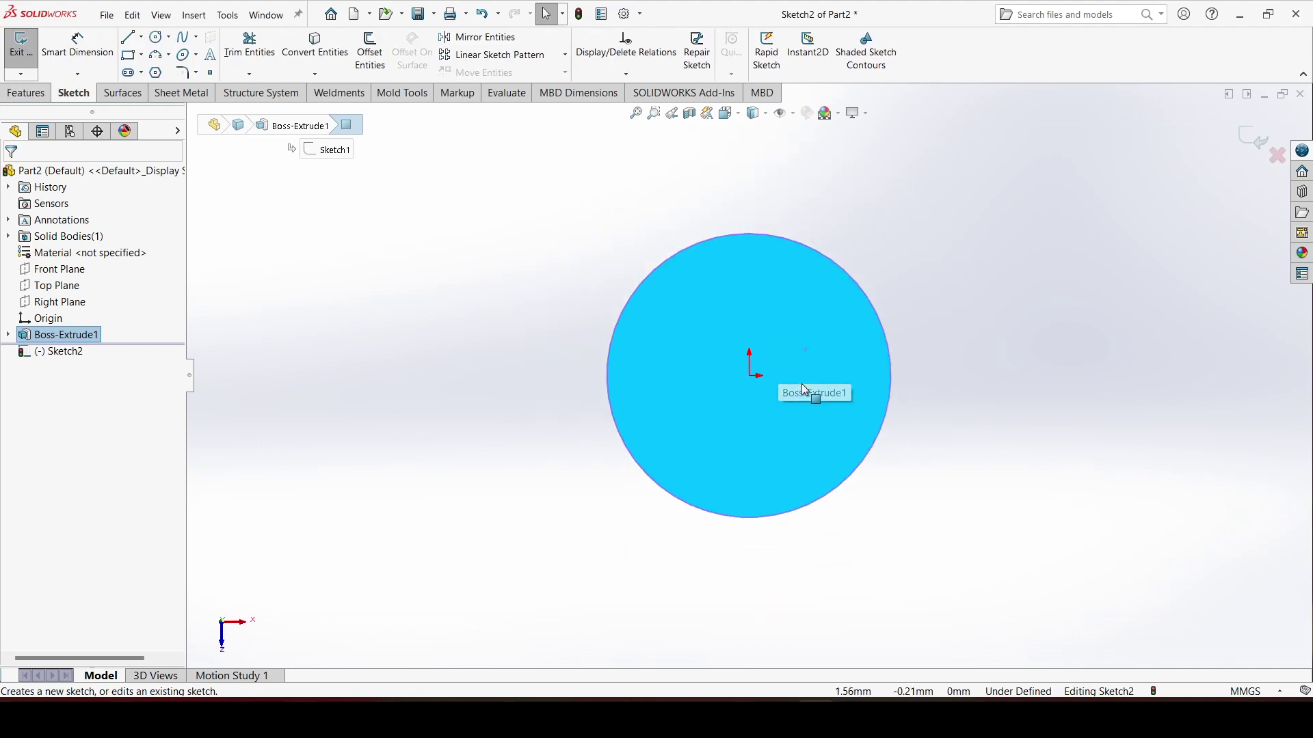
click(157, 73)
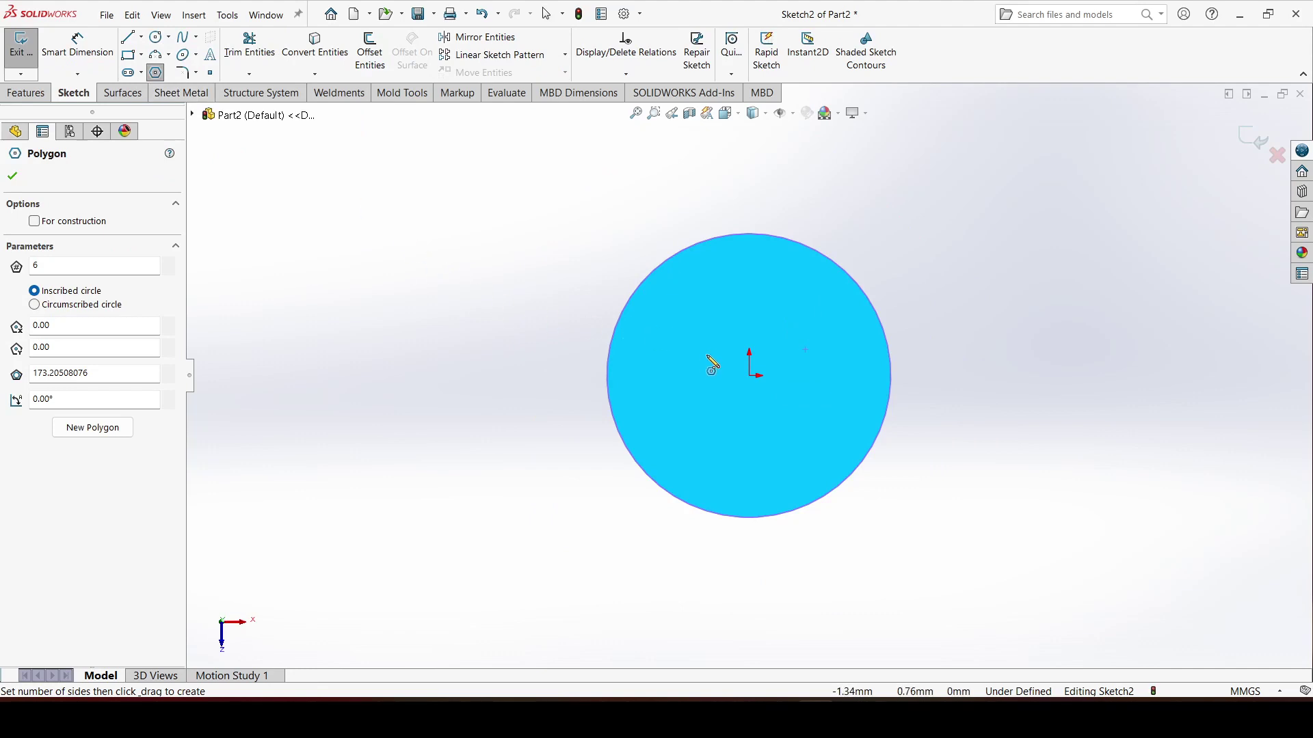
mouse_move(750, 375)
mouse_down()
mouse_move(781, 419)
mouse_move(846, 386)
mouse_move(828, 325)
mouse_move(749, 258)
mouse_up()
scroll(852, 326, down, 2)
scroll(835, 338, up, 2)
Step: Dimension the hexagon's inscribed construction circle to 4.5 mm diameter
right_drag(898, 403, 917, 340)
scroll(793, 377, down, 1)
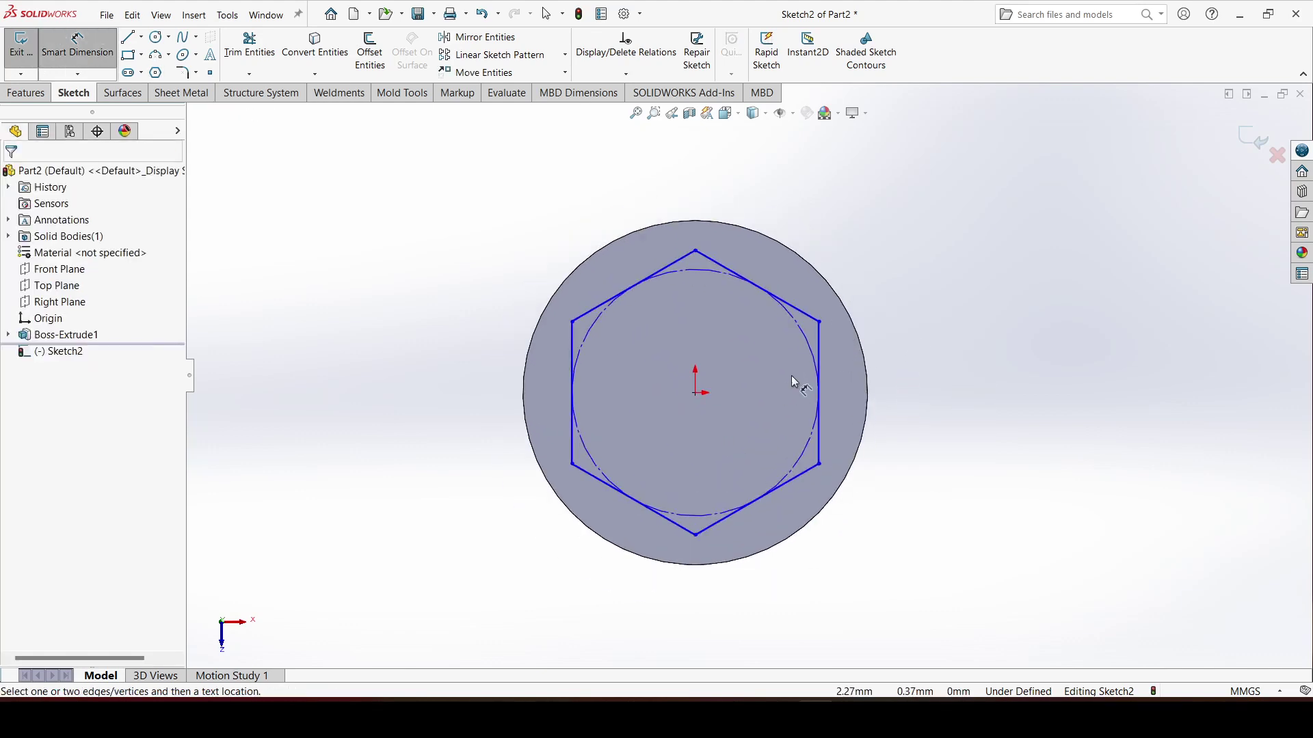
click(808, 341)
click(888, 340)
text(4.5)
key(Return)
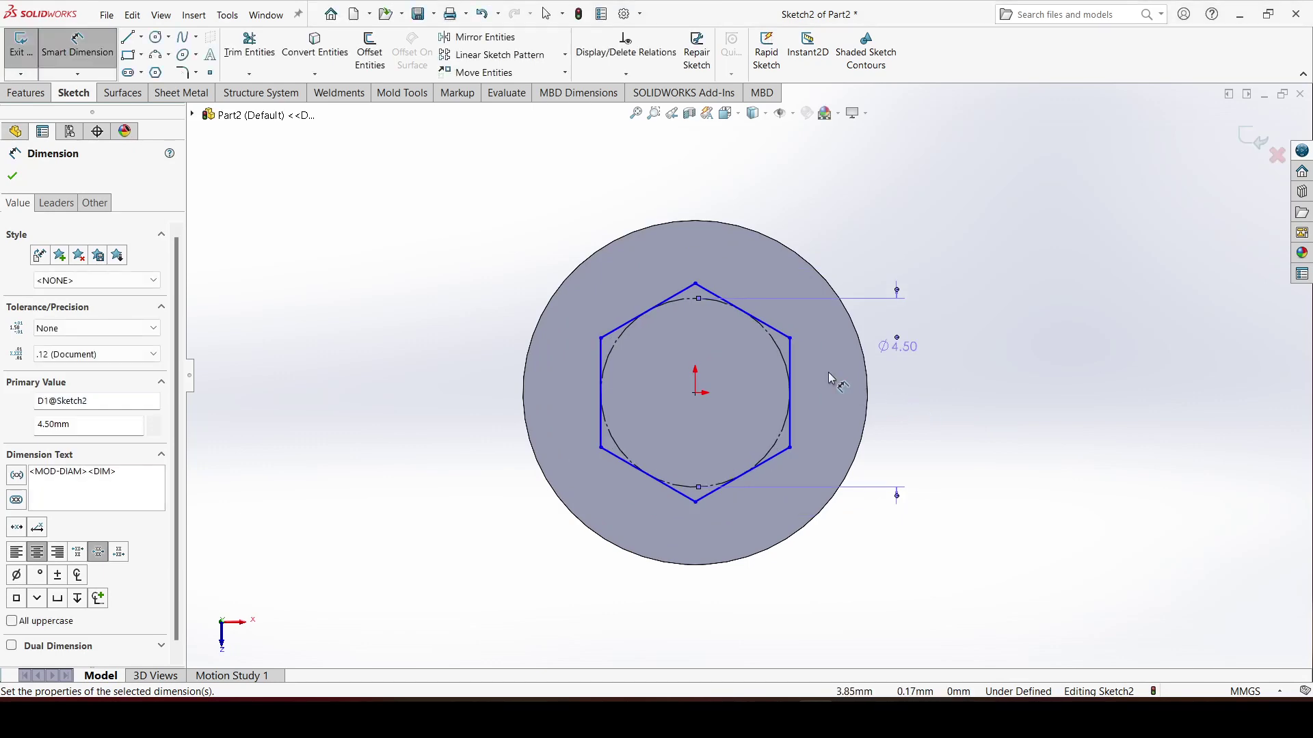
click(28, 95)
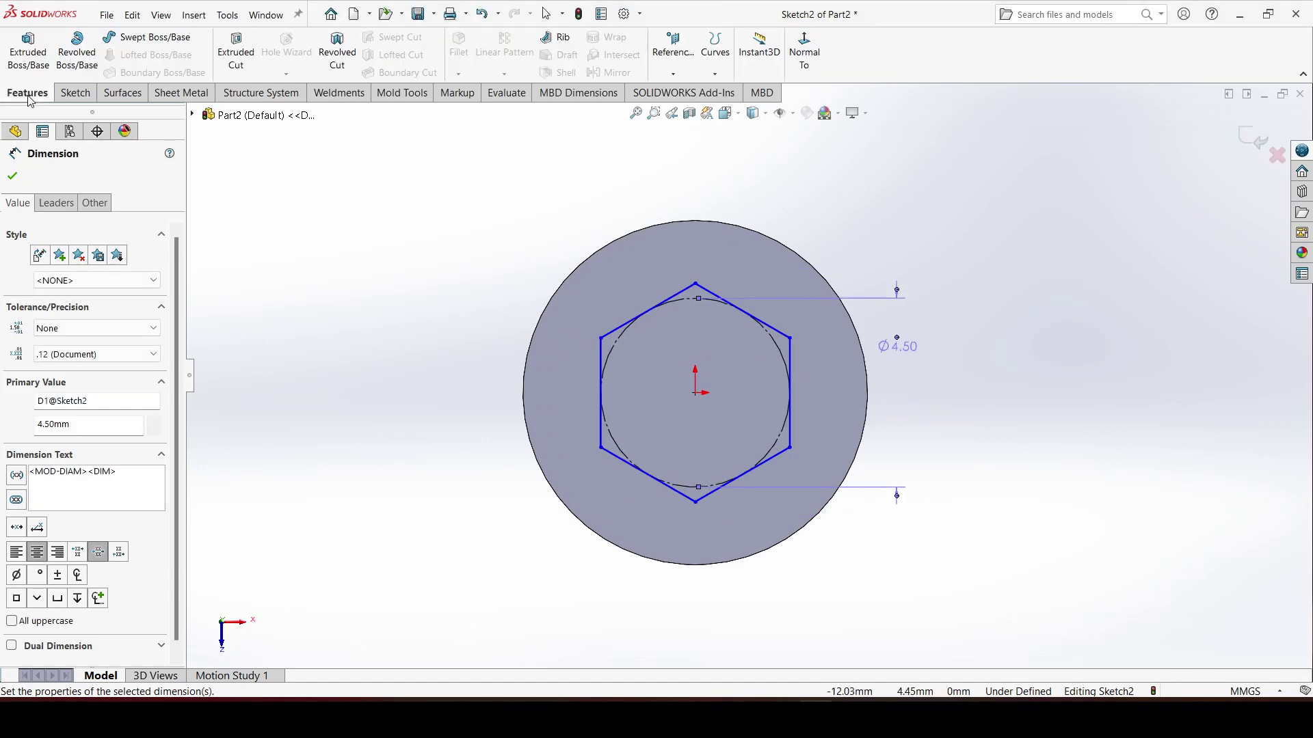
click(236, 55)
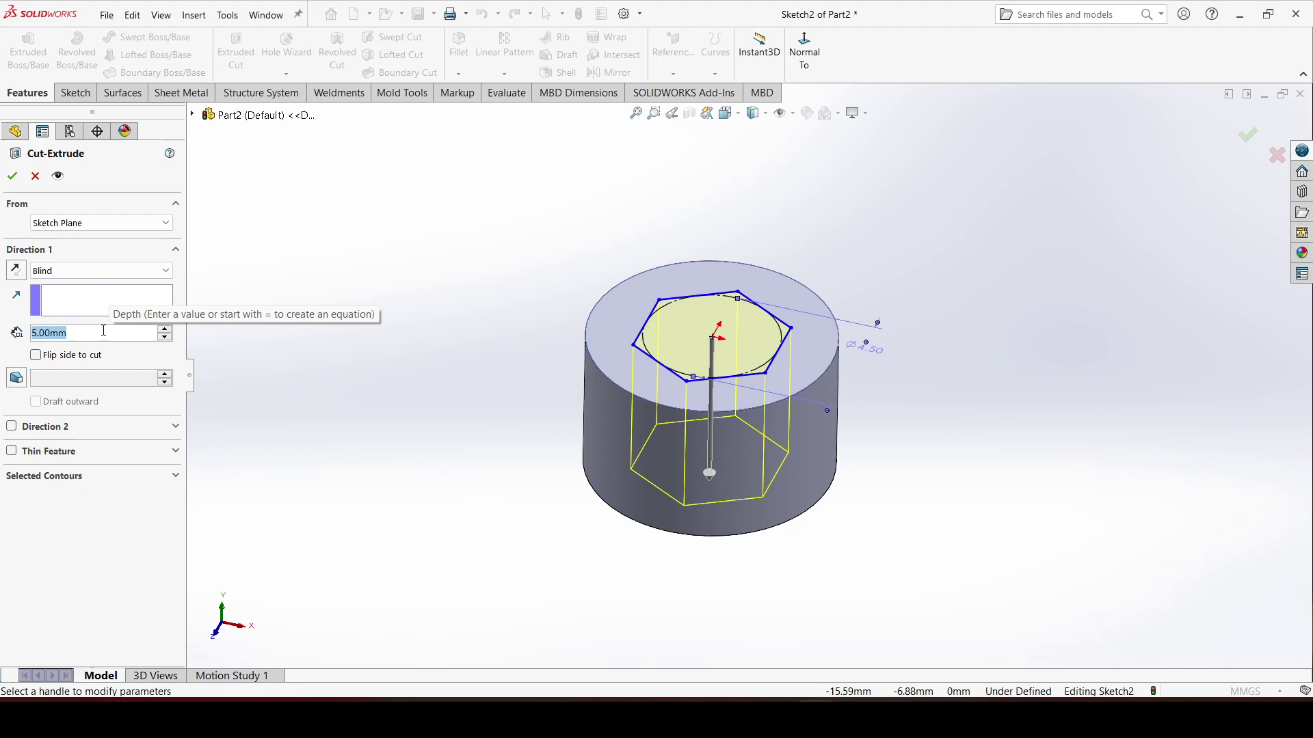
Step: Cut the hexagon 3.2 mm deep into the cylinder top, creating Cut-Extrude1
text(3.2)
key(Return)
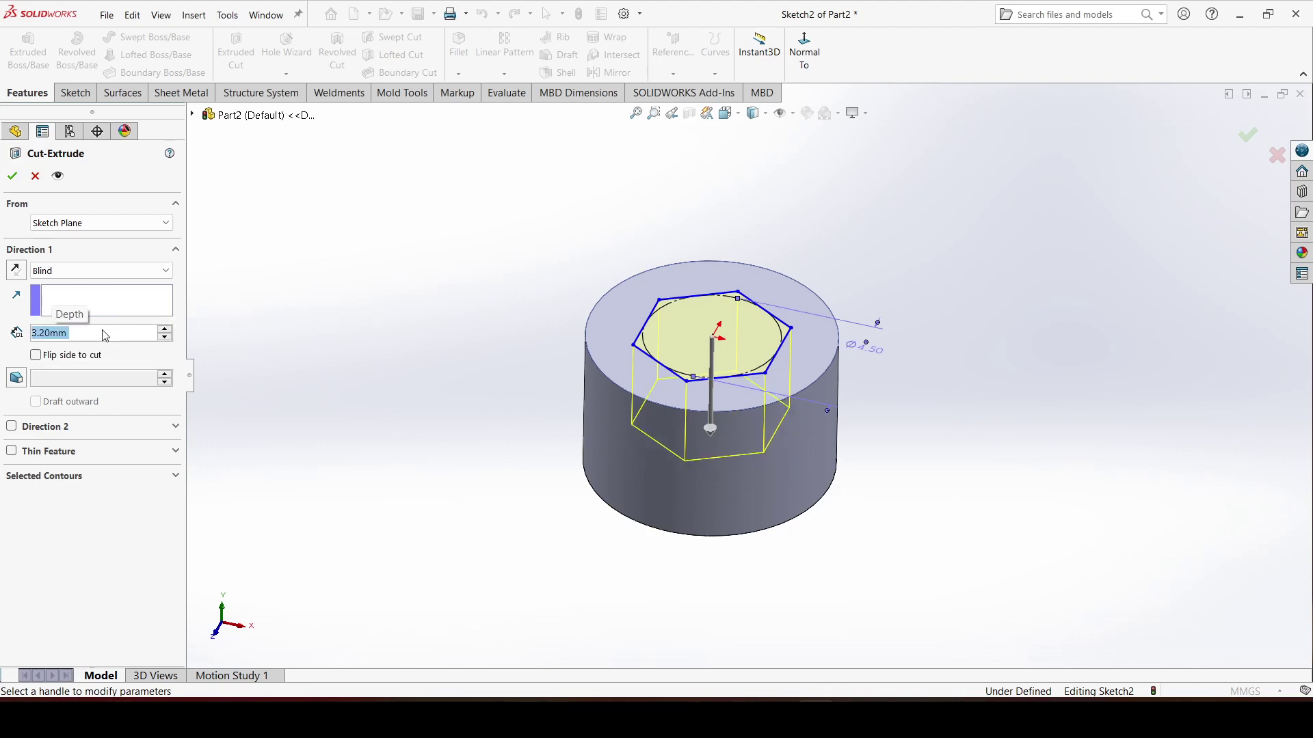
click(12, 176)
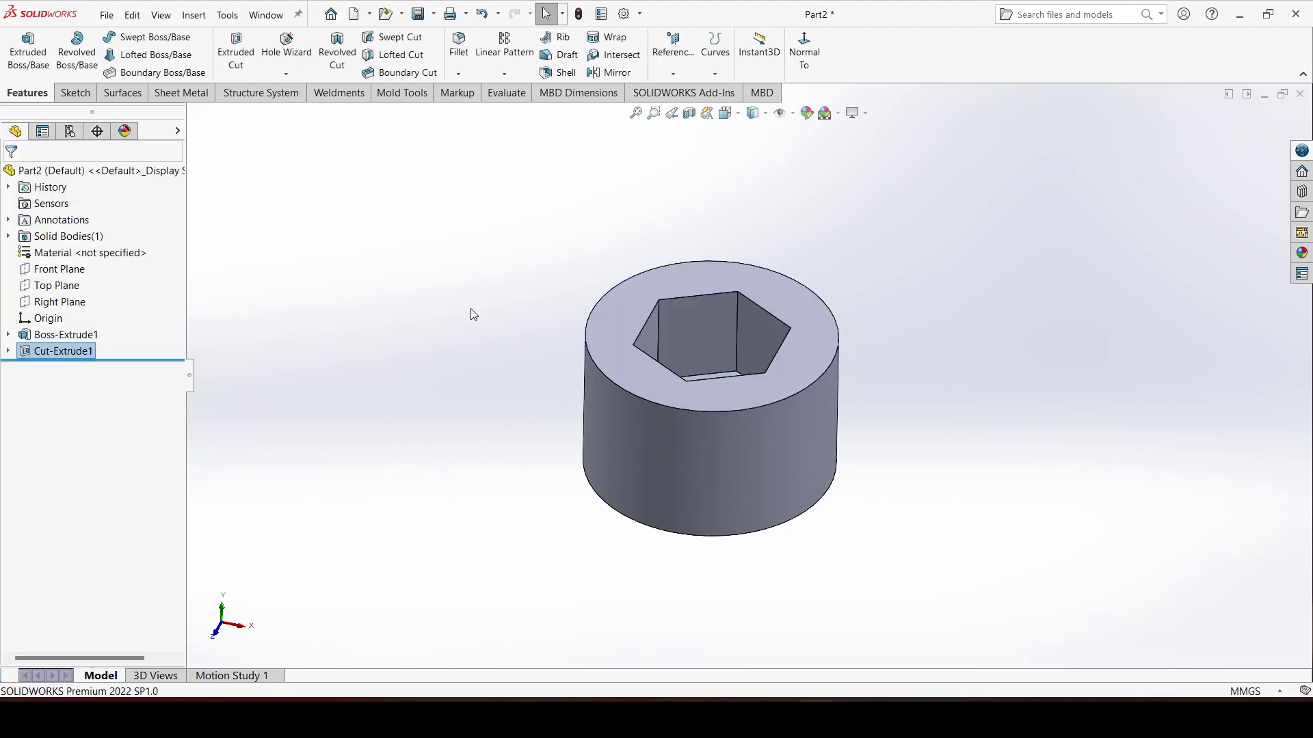
scroll(731, 411, down, 4)
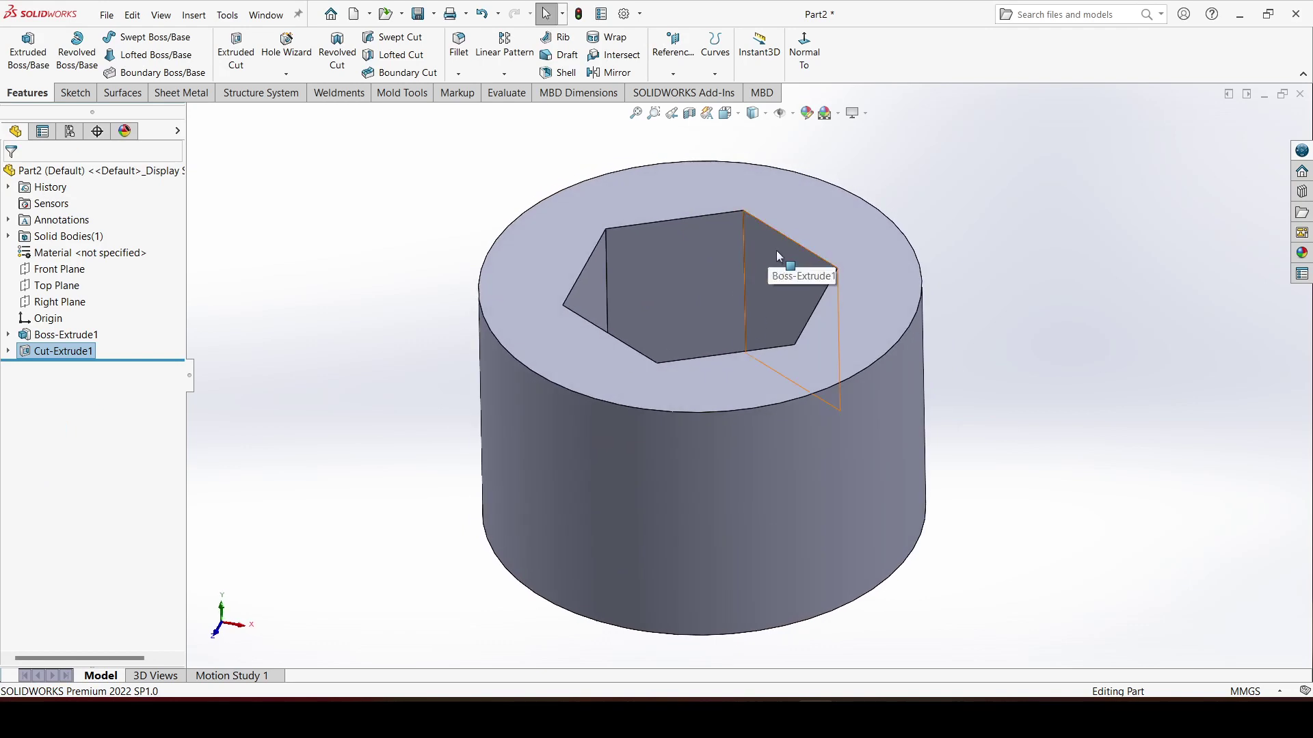
Step: Start a chamfer on one top edge of the hex socket with 0.25 mm distance
middle_drag(680, 231, 725, 268)
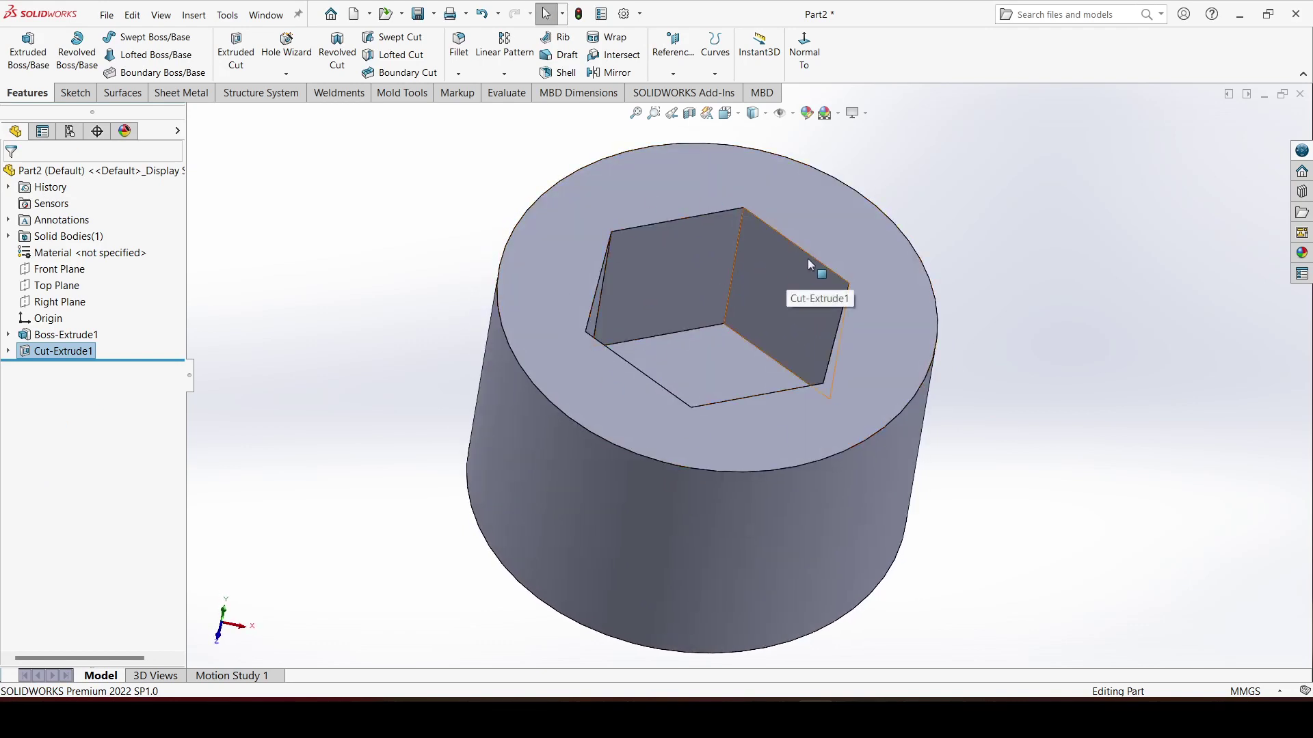
scroll(799, 298, up, 2)
middle_drag(800, 297, 790, 289)
scroll(791, 289, down, 2)
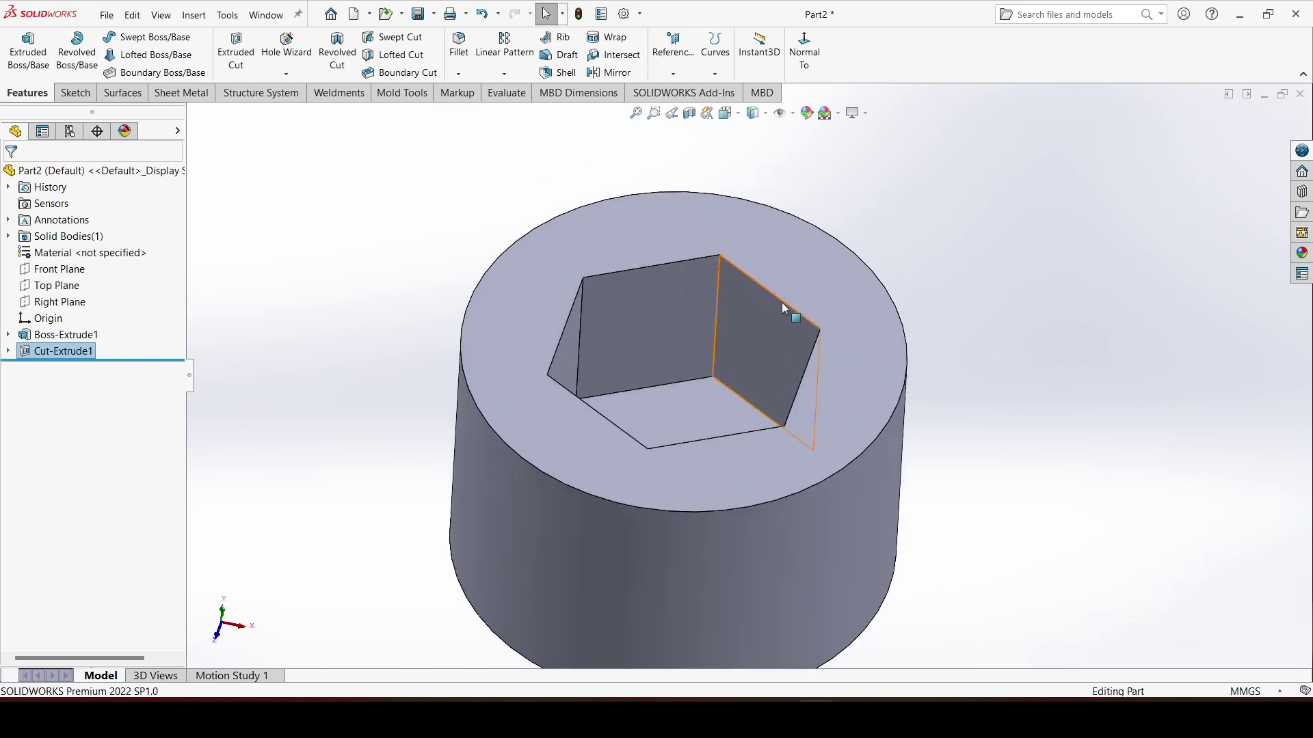
click(784, 306)
click(955, 327)
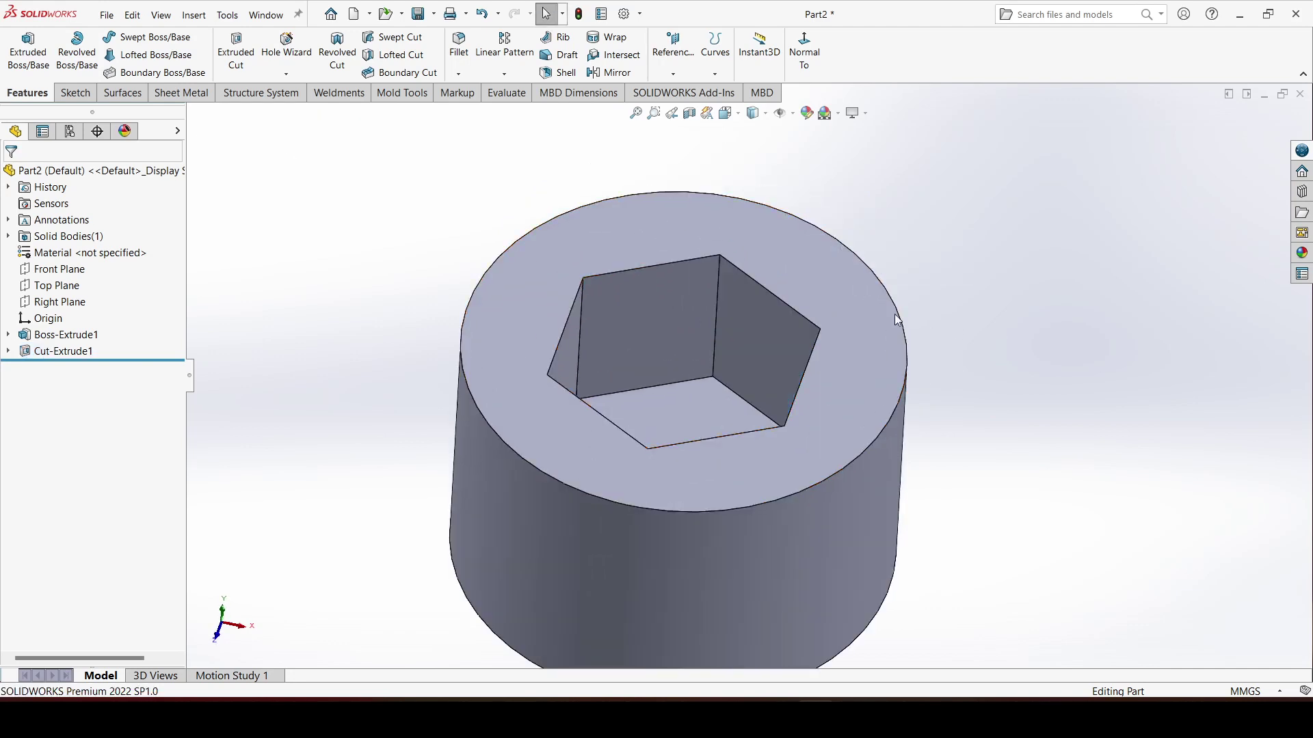
click(787, 306)
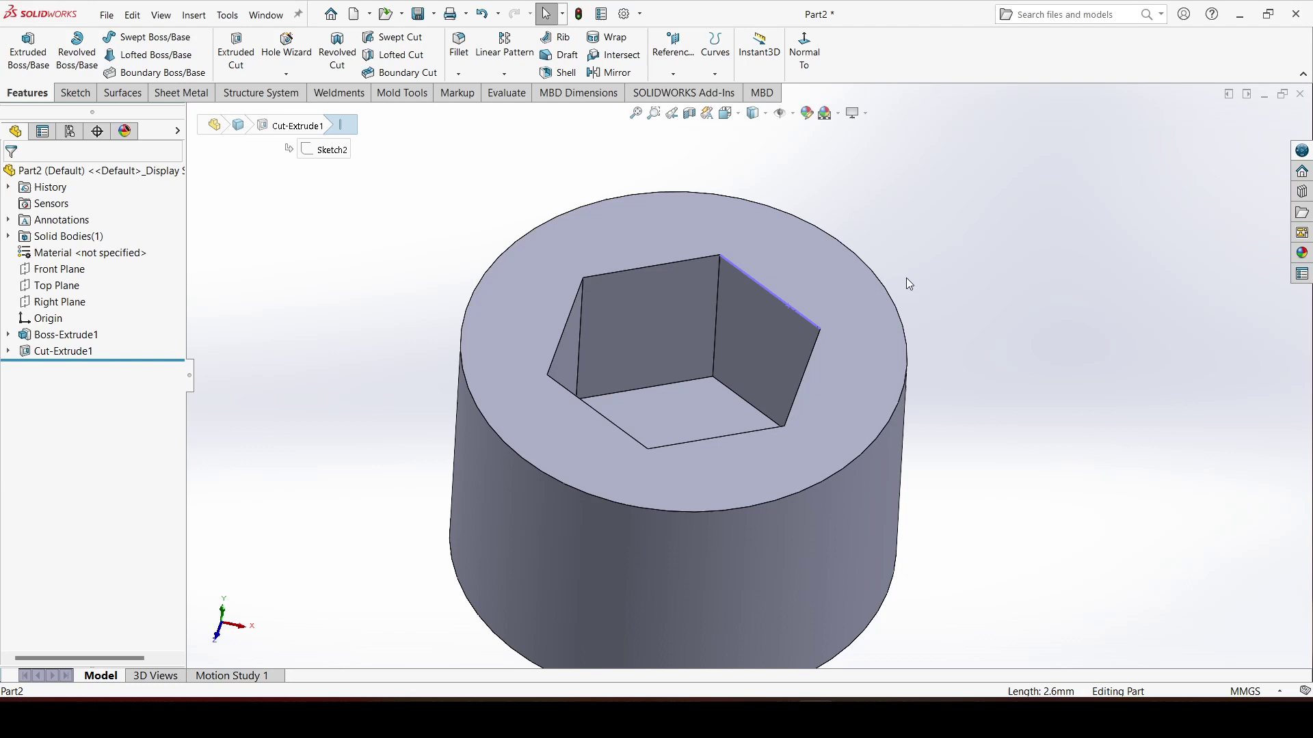
click(795, 307)
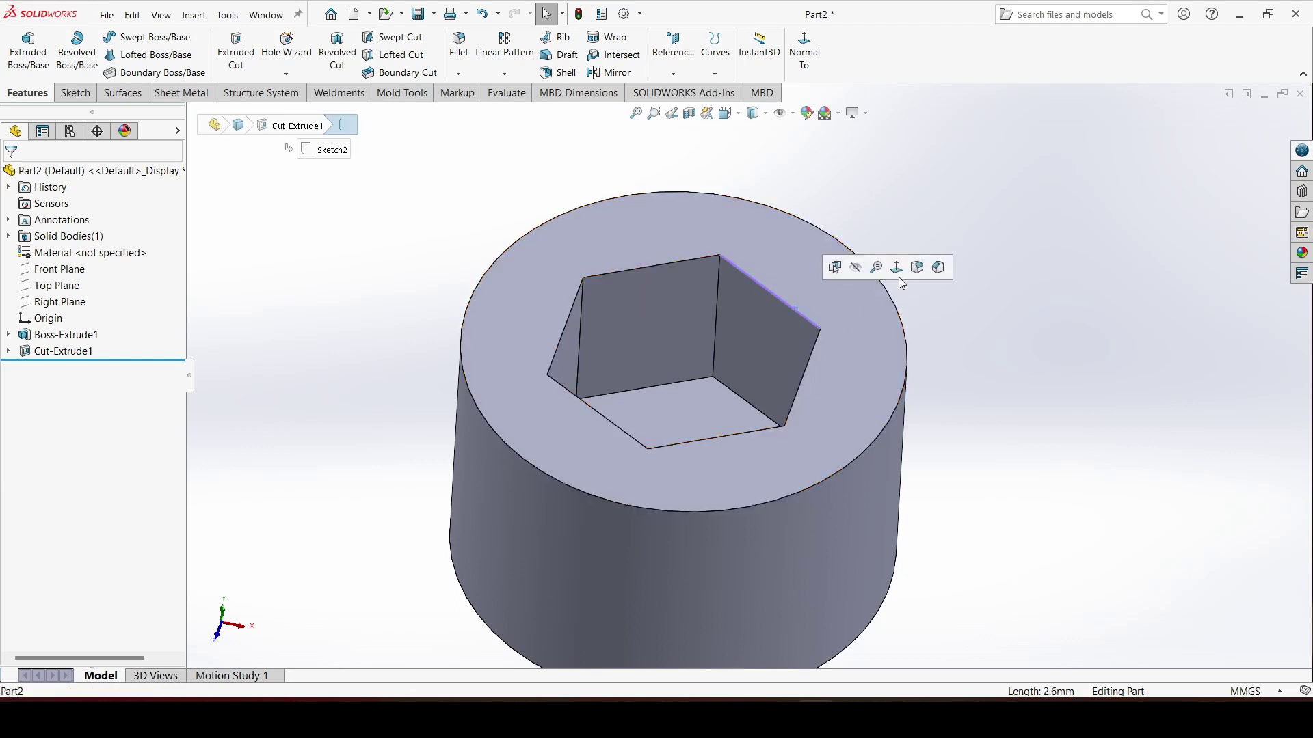
click(938, 269)
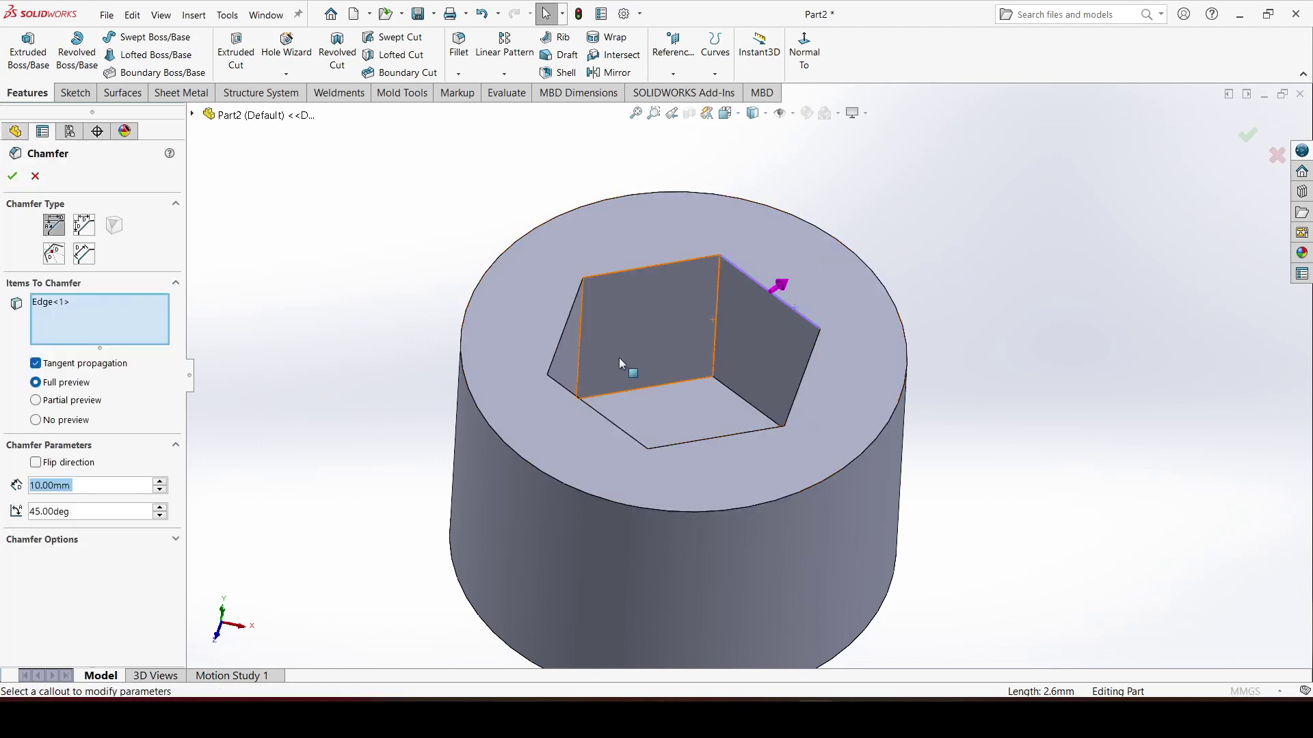
double_click(88, 488)
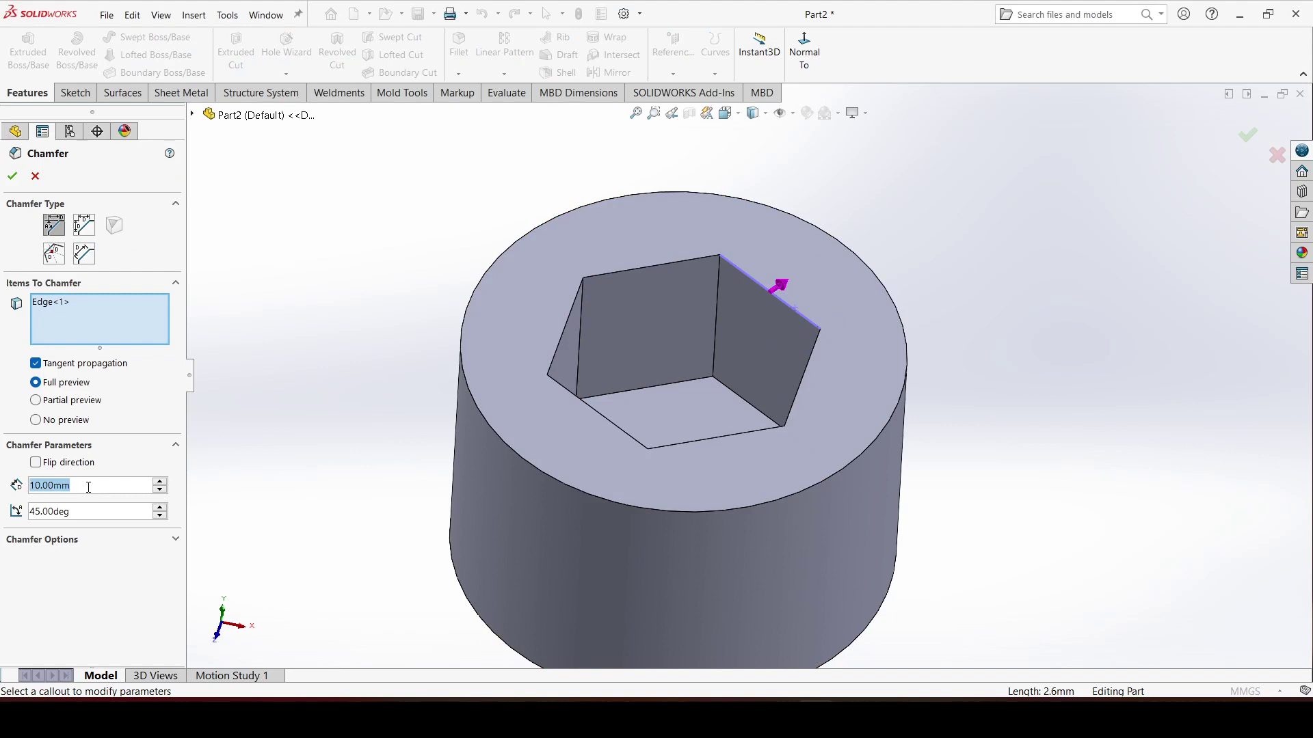
text(0.25)
key(Return)
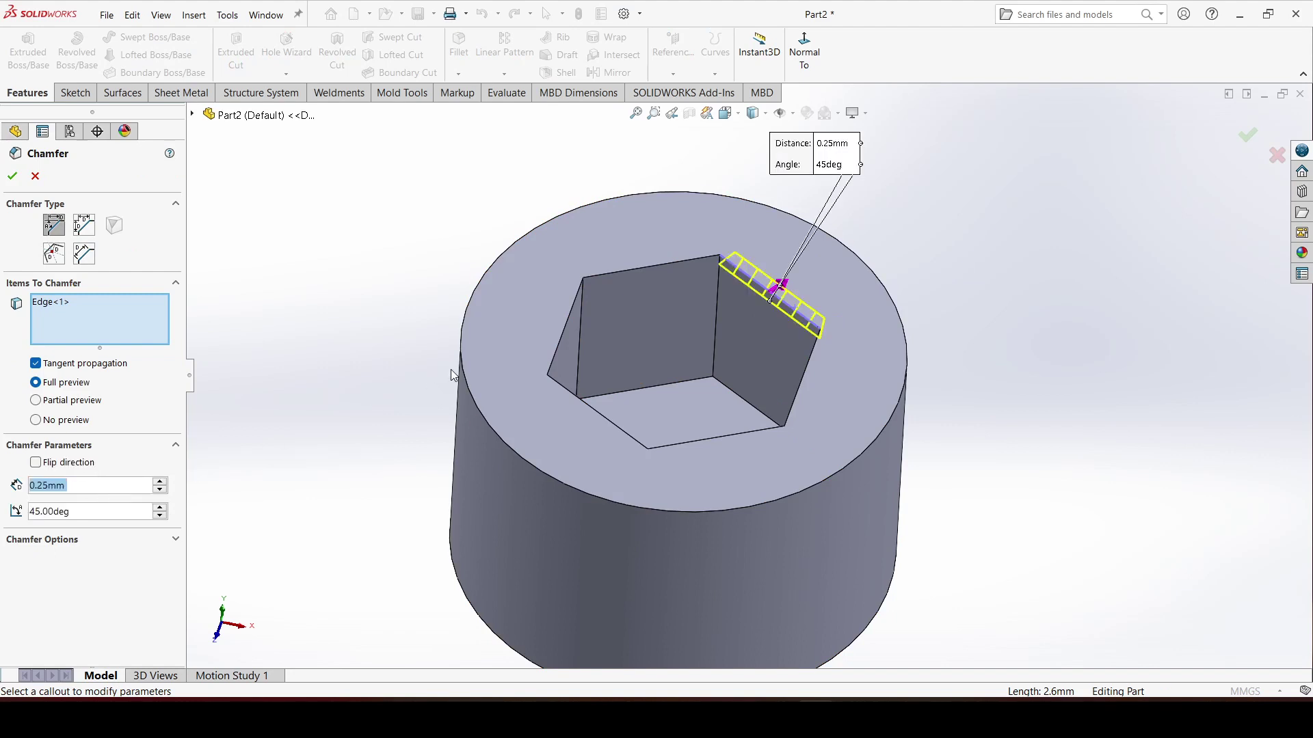
Step: Add the other five socket edges to the 0.25 mm chamfer and accept Chamfer1
click(648, 266)
click(559, 342)
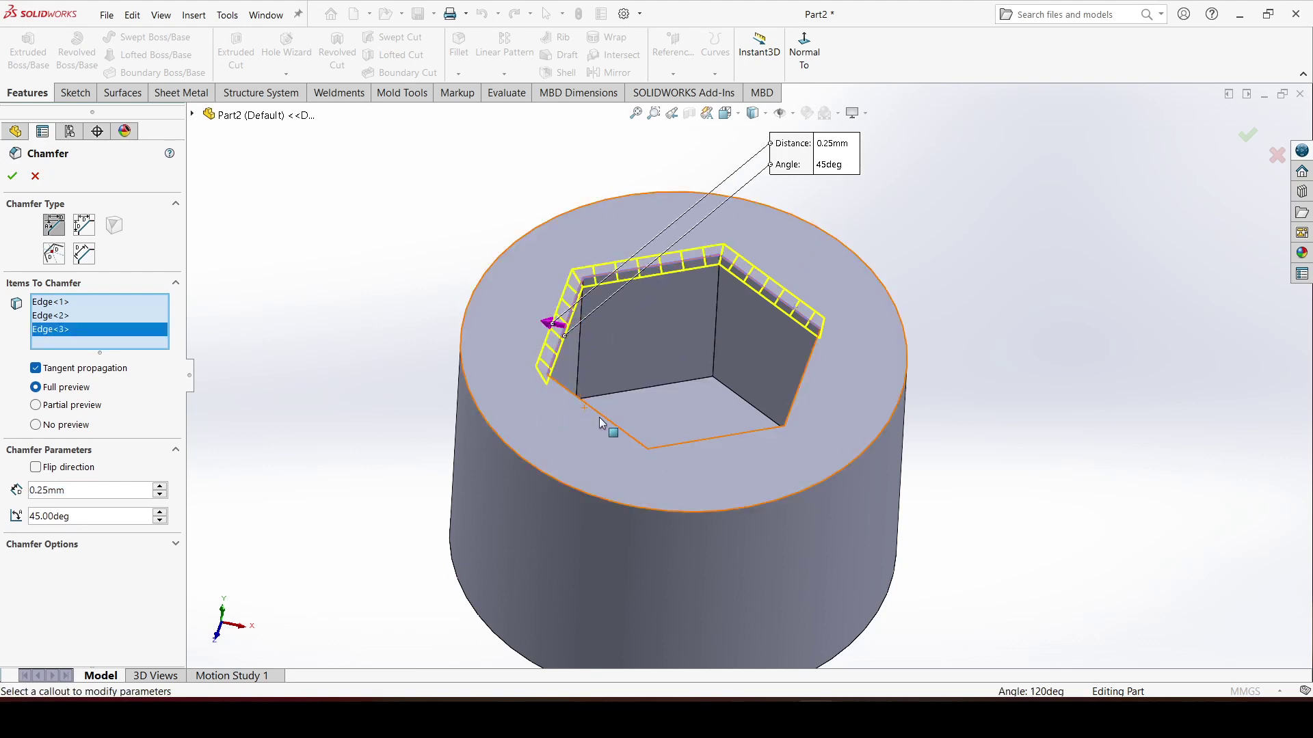
click(605, 423)
click(698, 443)
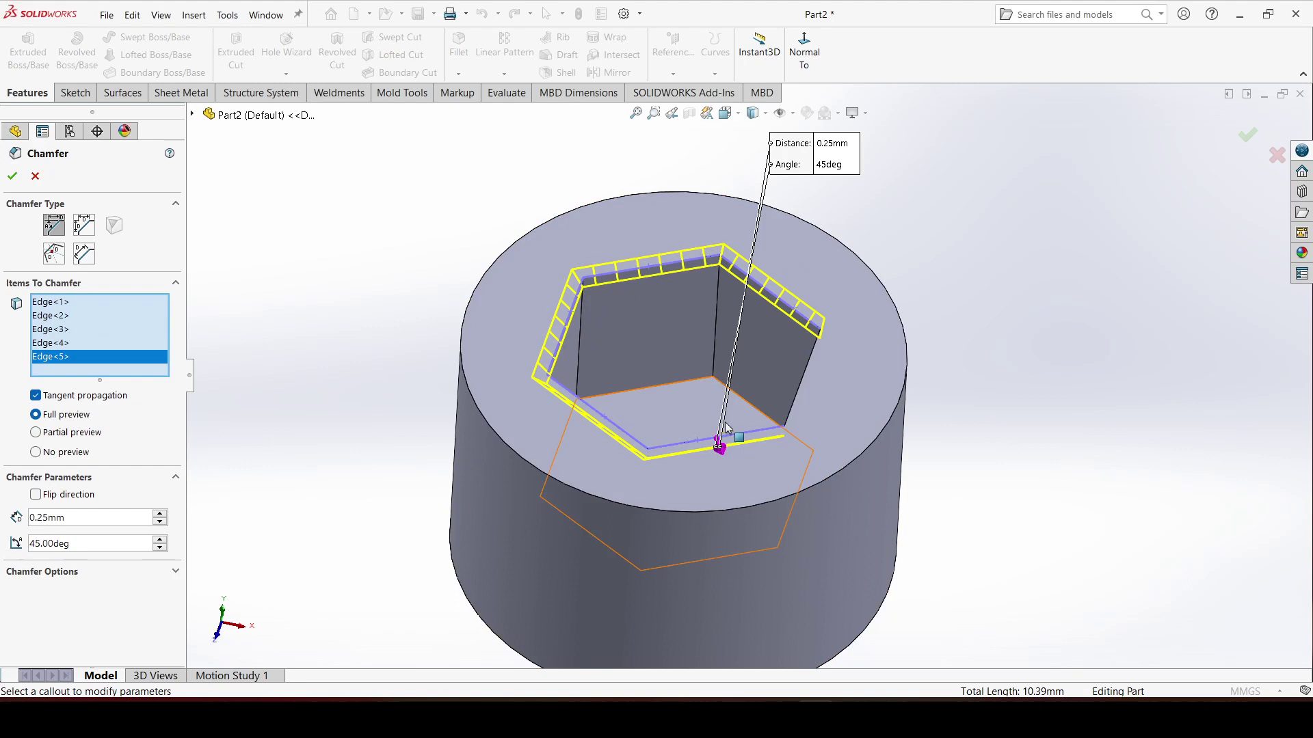
click(795, 411)
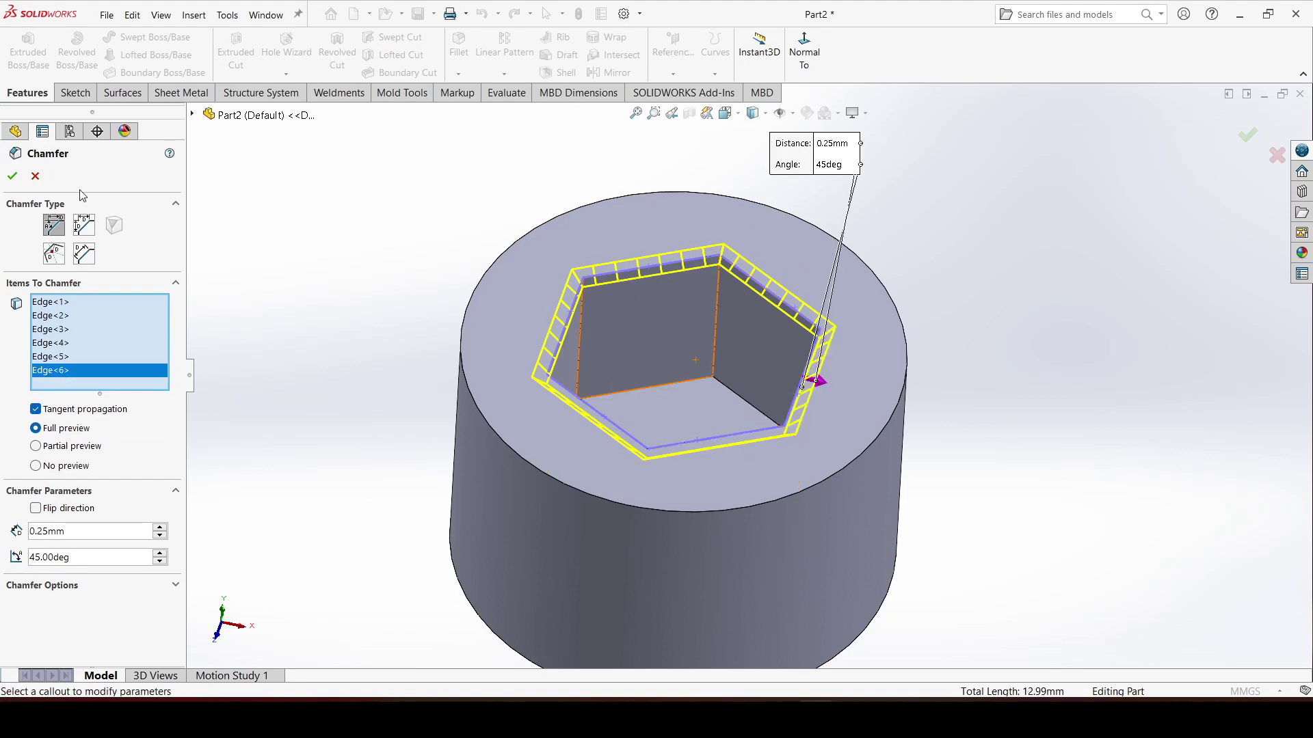
click(13, 183)
scroll(749, 355, up, 5)
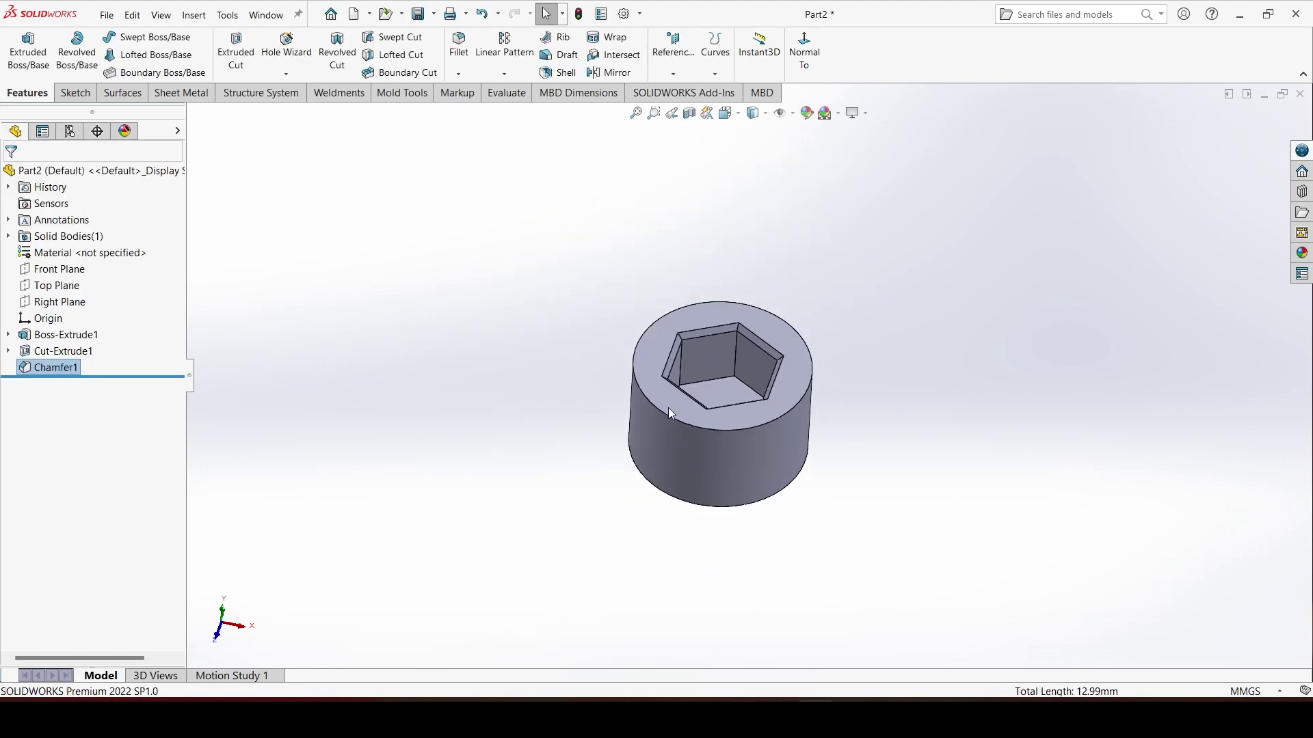
middle_drag(667, 407, 704, 317)
scroll(768, 415, down, 5)
middle_drag(768, 414, 742, 417)
Step: Sketch a circle centred on the origin on the head's bottom face
click(735, 396)
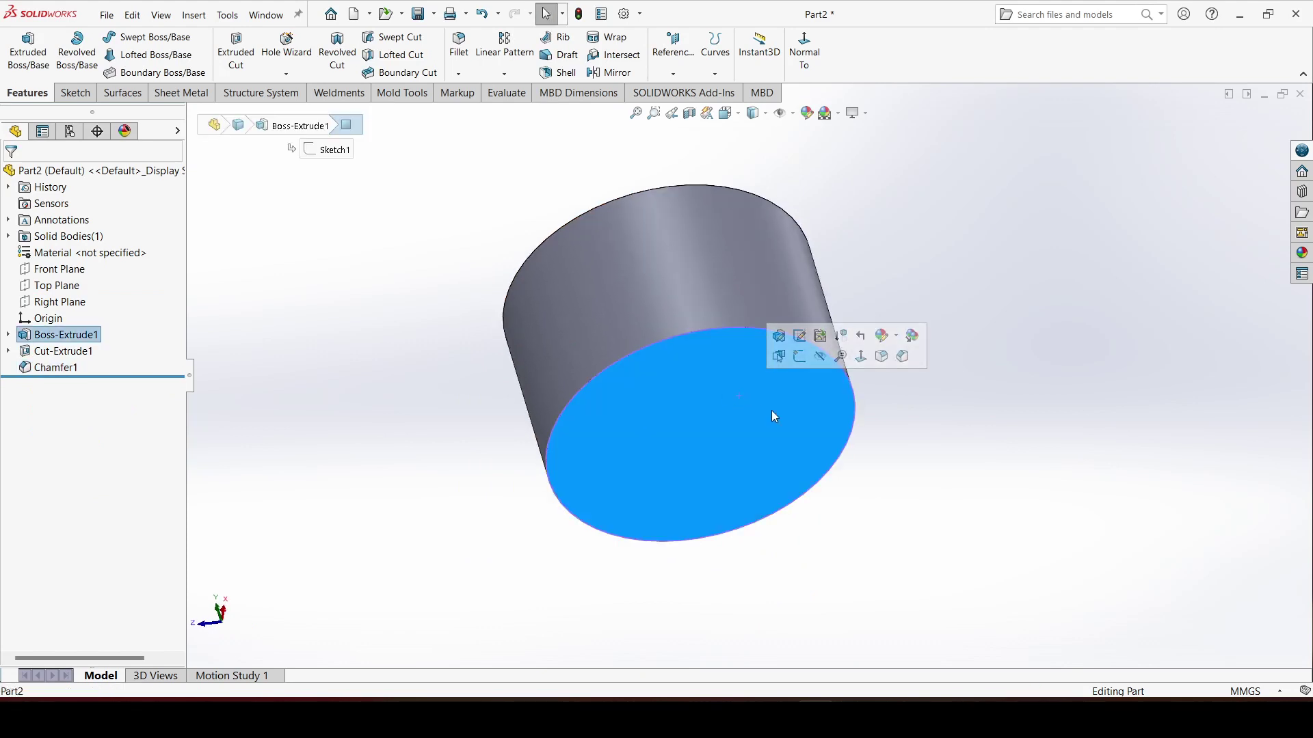
click(800, 358)
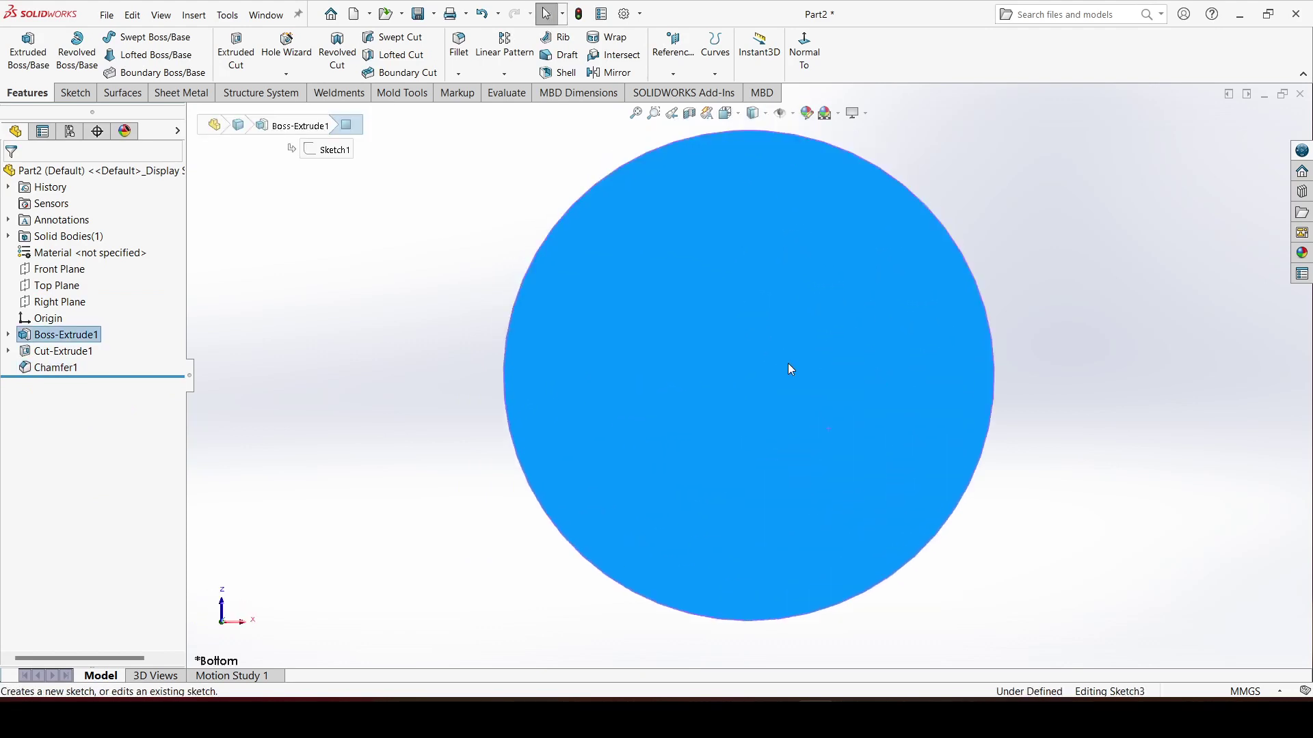
click(26, 93)
click(87, 99)
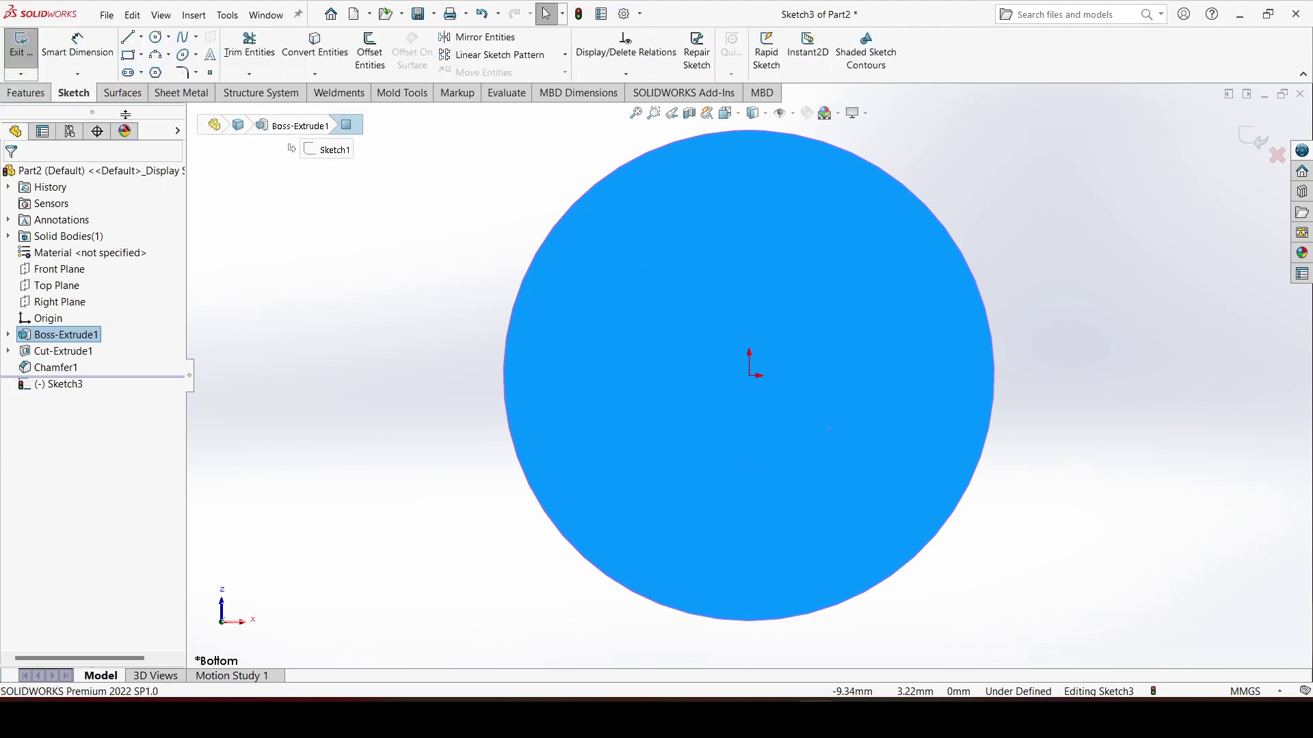
click(157, 38)
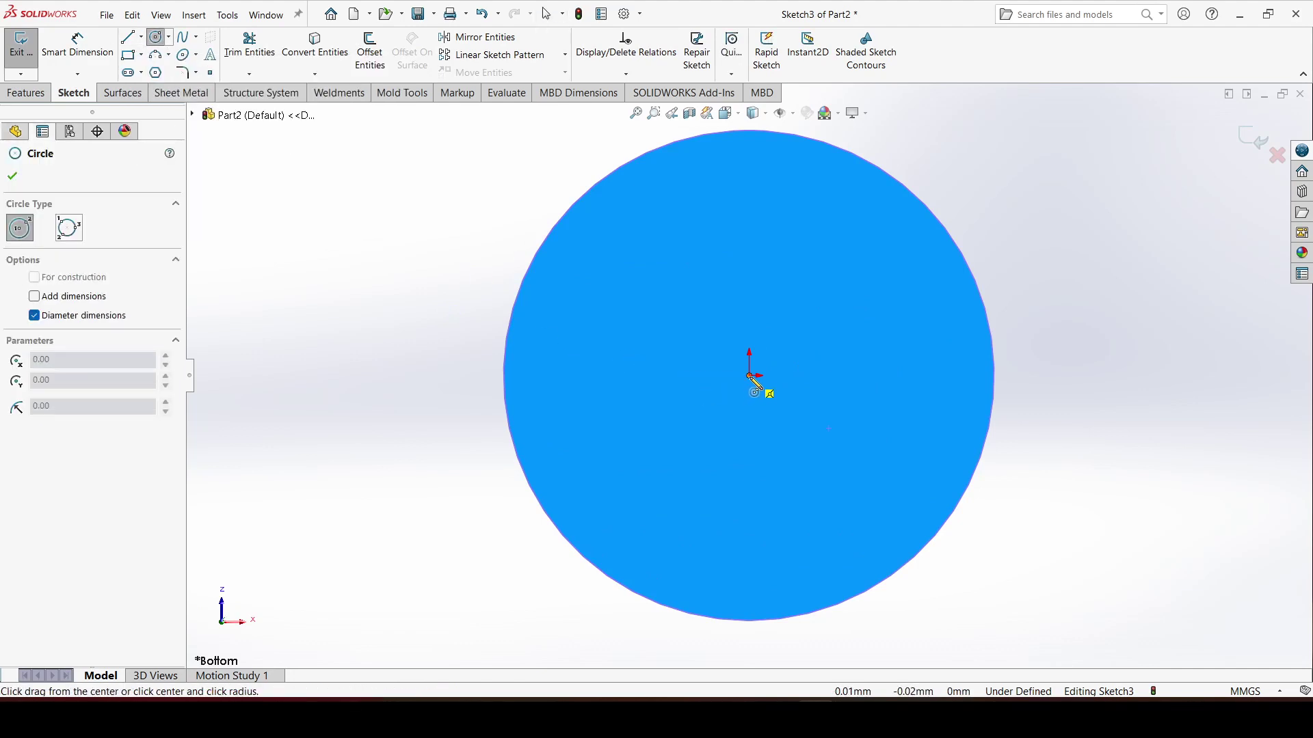
click(749, 376)
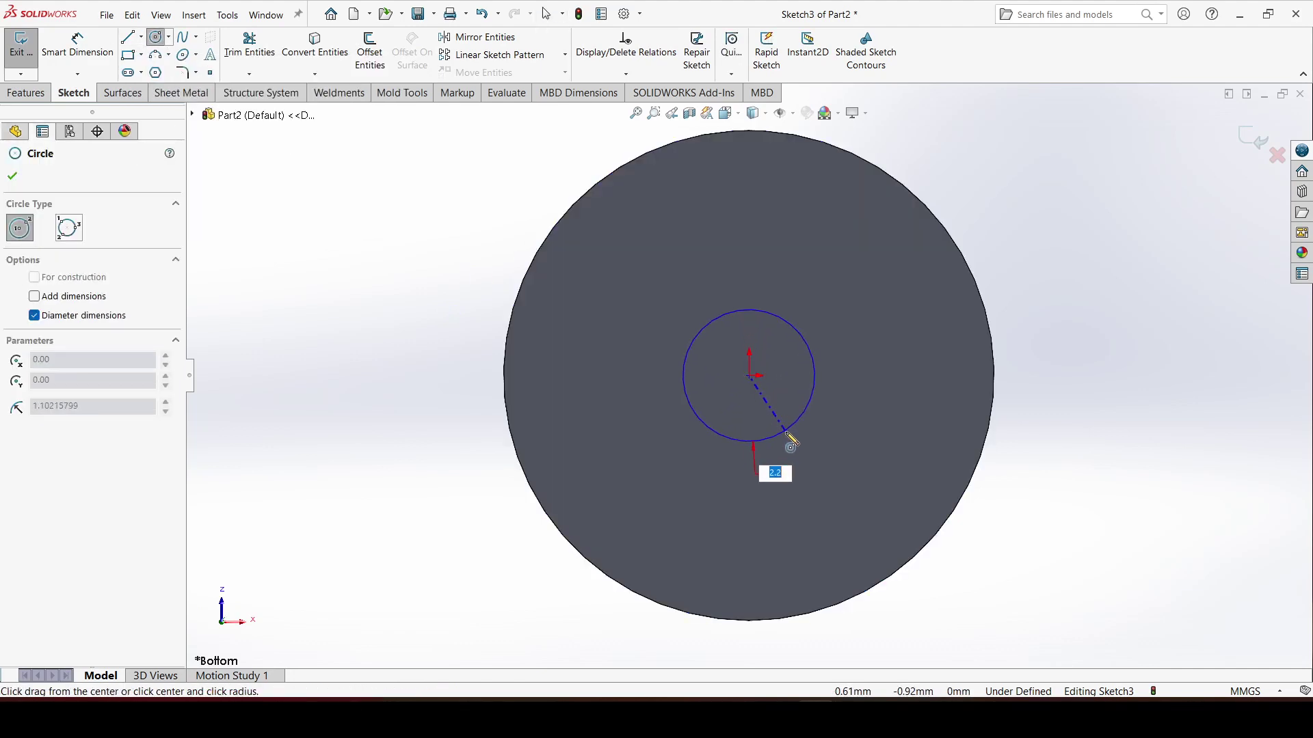
click(877, 405)
Step: Dimension the bottom-face circle to 5 mm diameter
right_drag(879, 404, 878, 359)
click(876, 362)
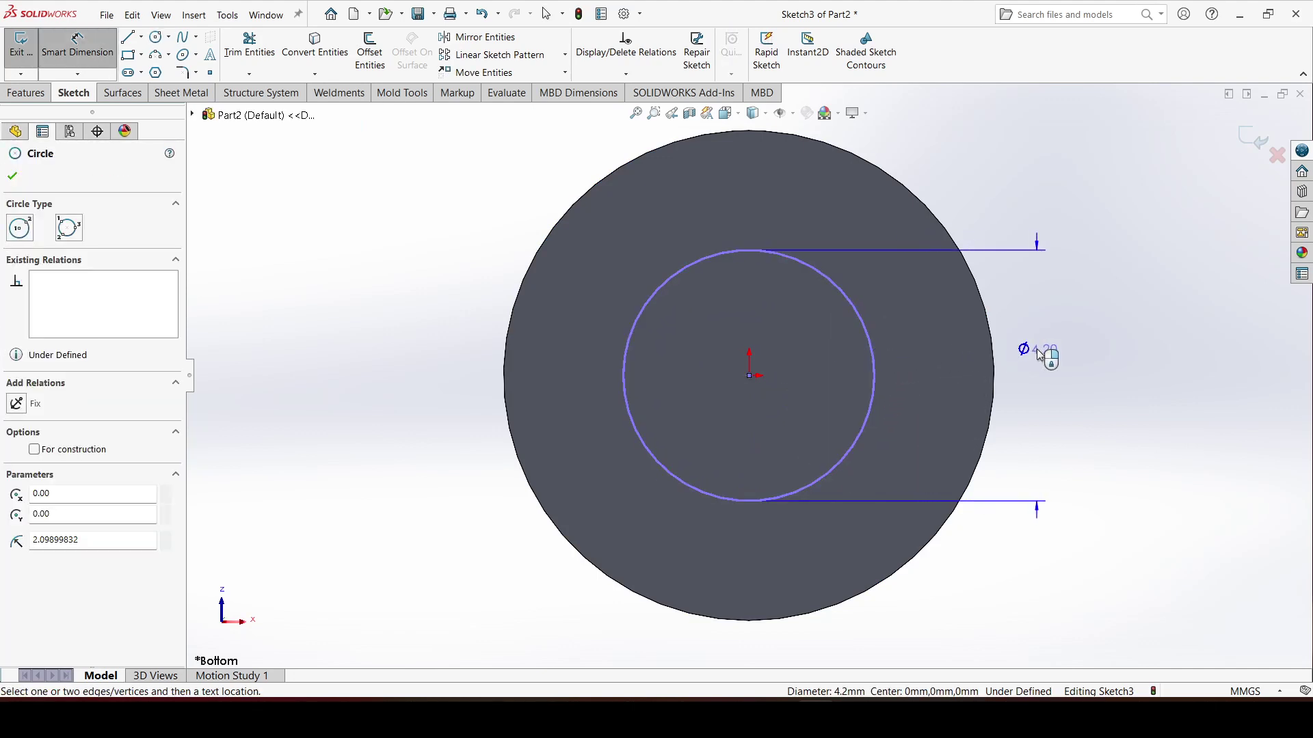
click(1037, 349)
text(5)
key(Return)
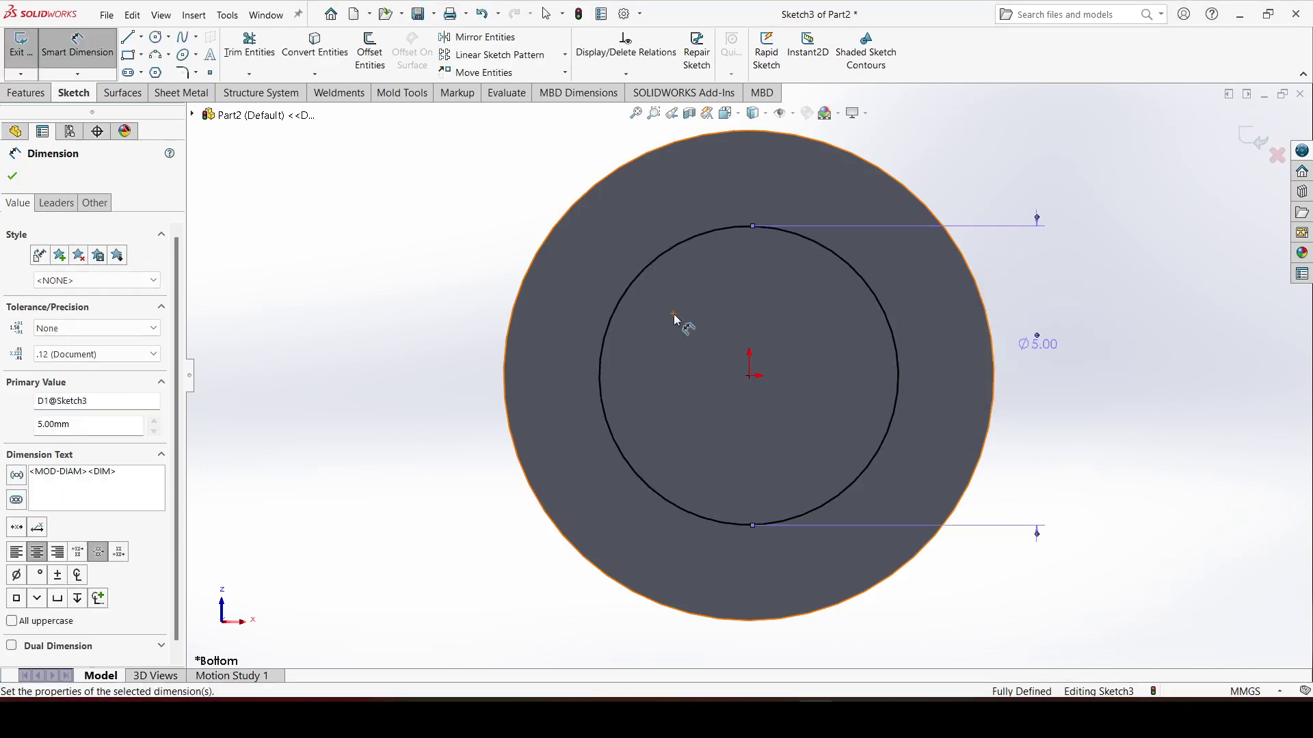
middle_drag(573, 305, 577, 370)
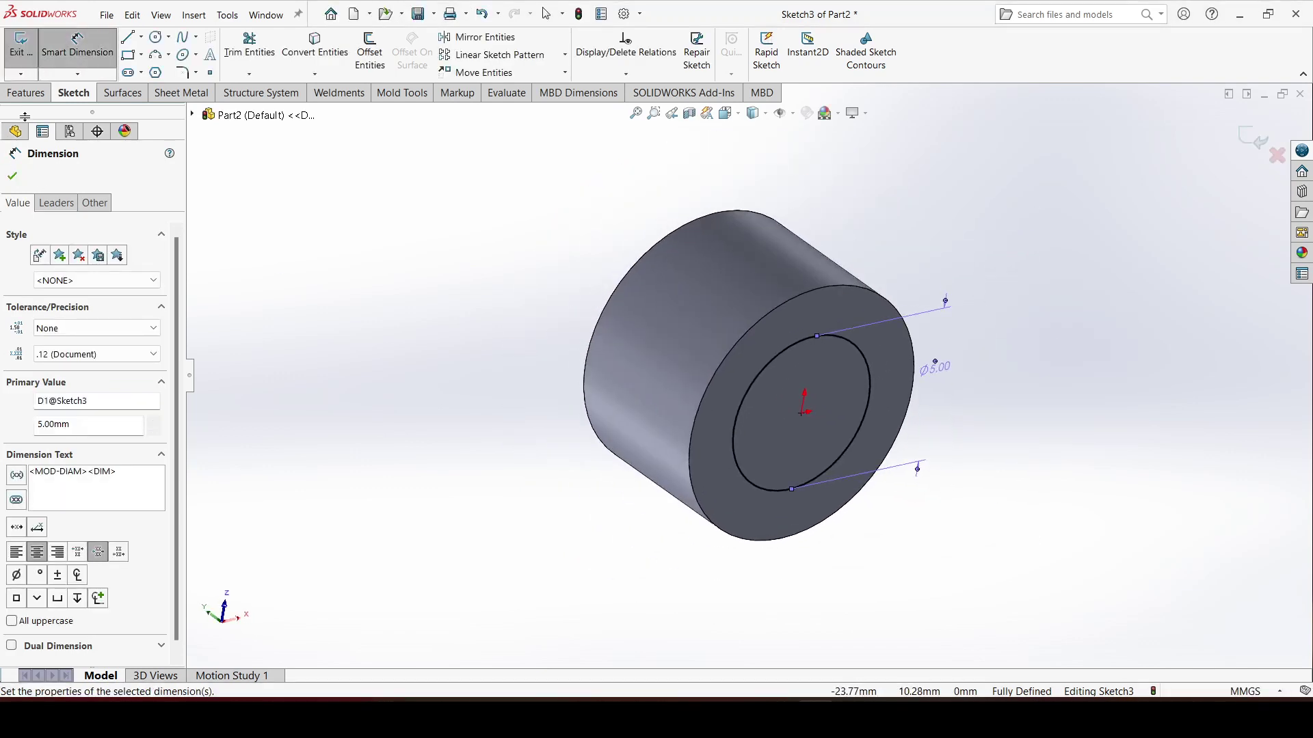
click(28, 93)
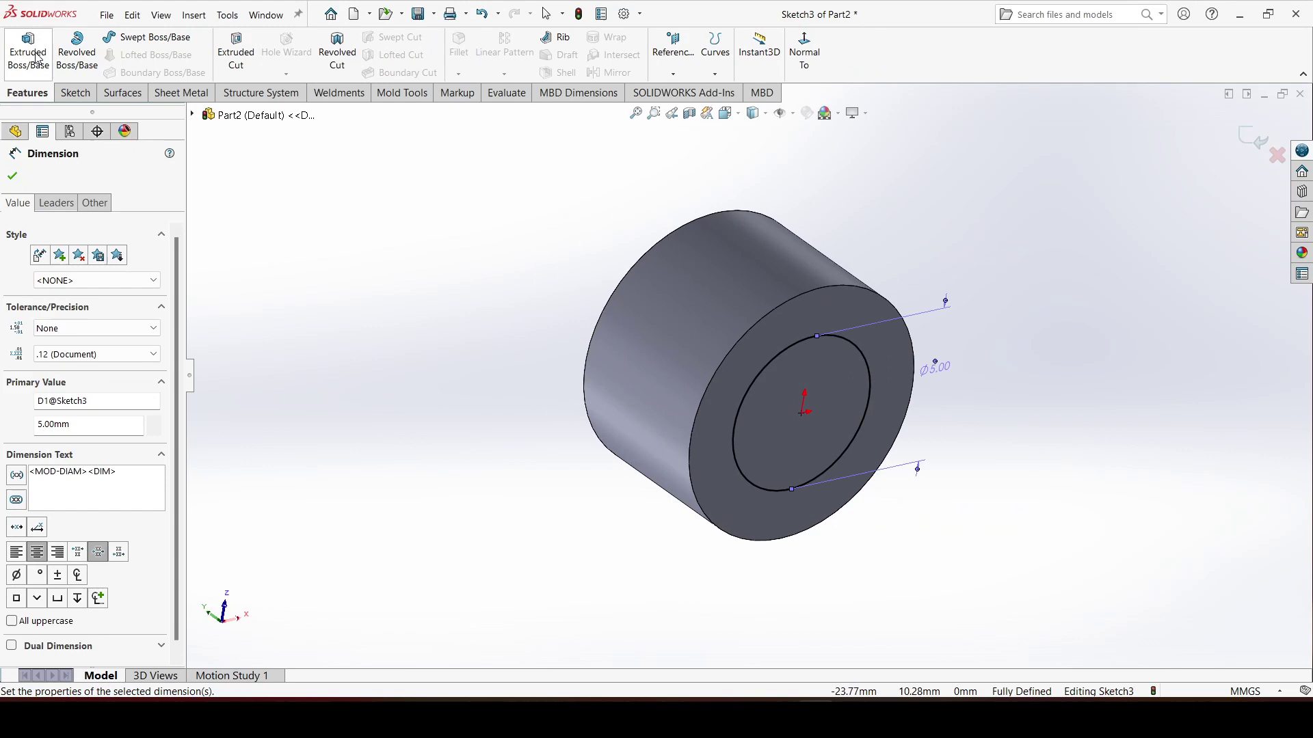
Step: Extrude the 5 mm circle a blind 12 mm as Boss-Extrude2, forming the shank
click(32, 61)
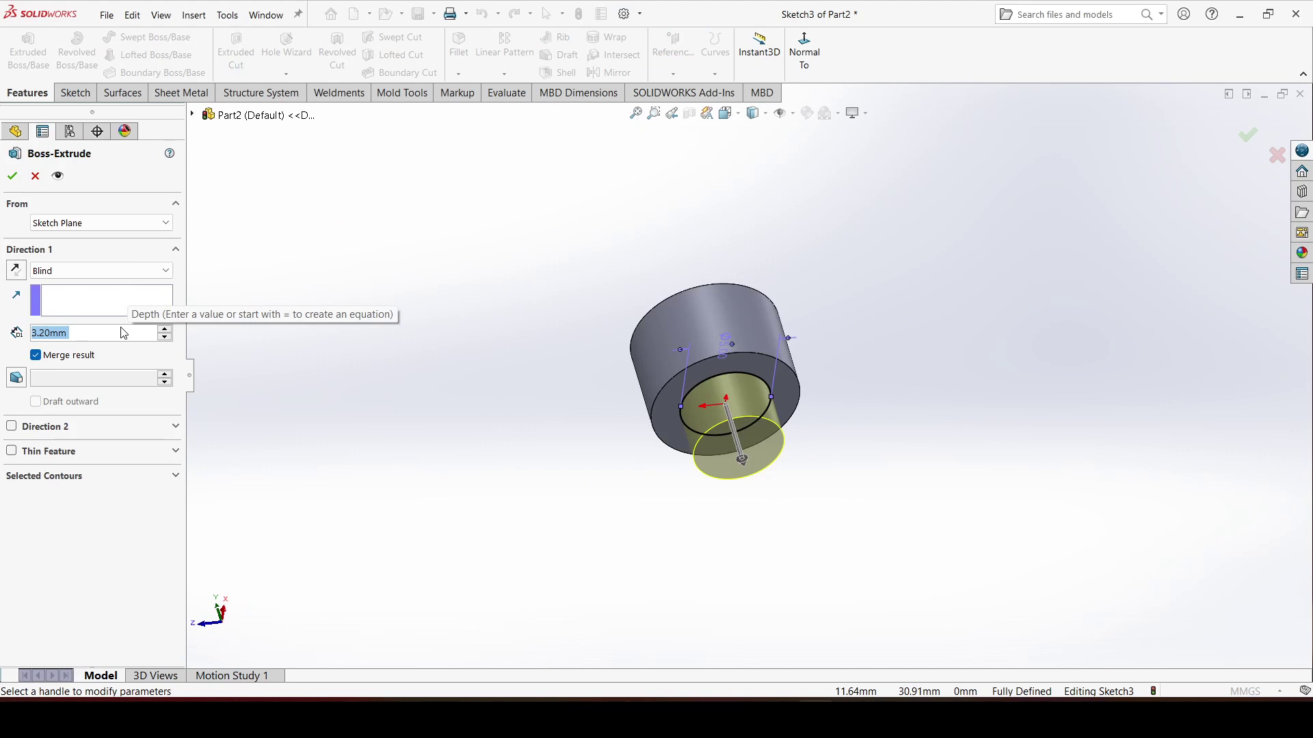
text(12)
key(Return)
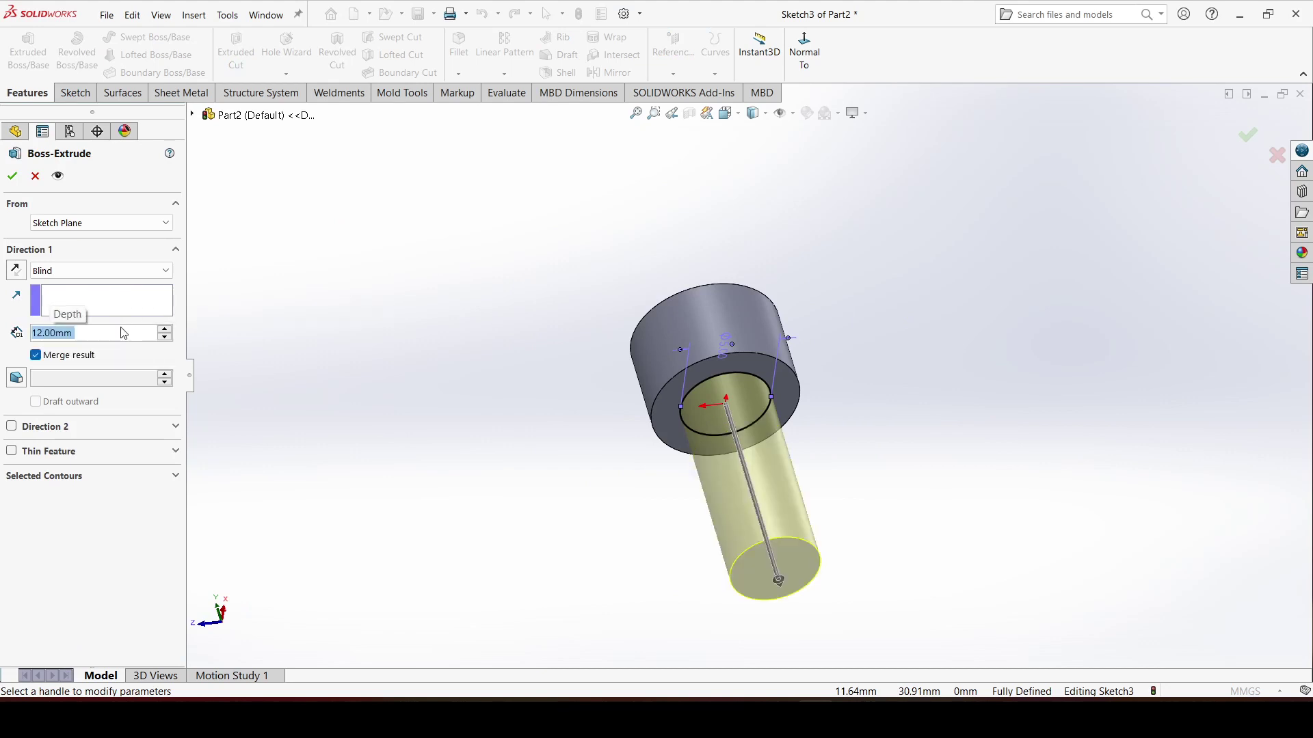
click(15, 182)
scroll(742, 396, up, 4)
scroll(732, 451, down, 5)
middle_drag(738, 454, 772, 482)
scroll(788, 472, down, 1)
middle_drag(803, 433, 875, 376)
scroll(868, 397, down, 1)
middle_drag(862, 404, 848, 274)
scroll(895, 446, up, 4)
scroll(851, 465, down, 3)
middle_drag(787, 416, 755, 346)
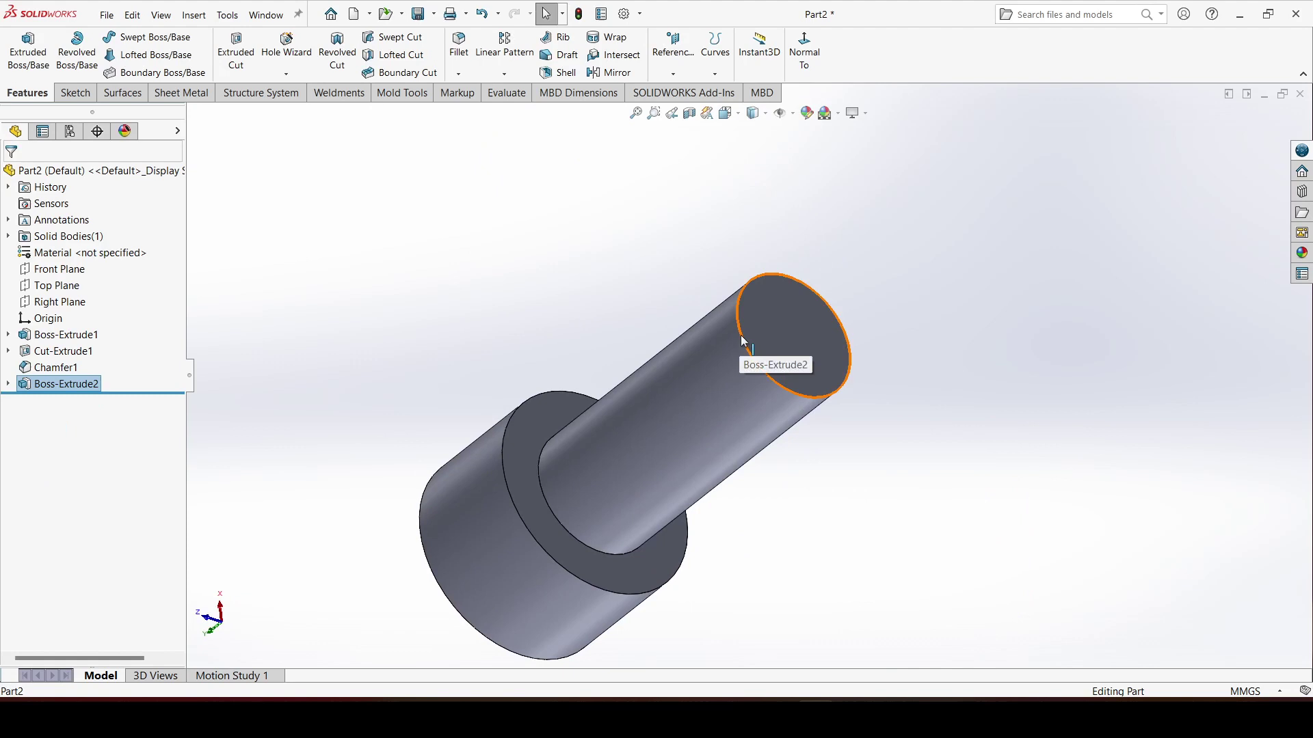
Step: Select the shank's circular end edge and start a chamfer on it
click(742, 339)
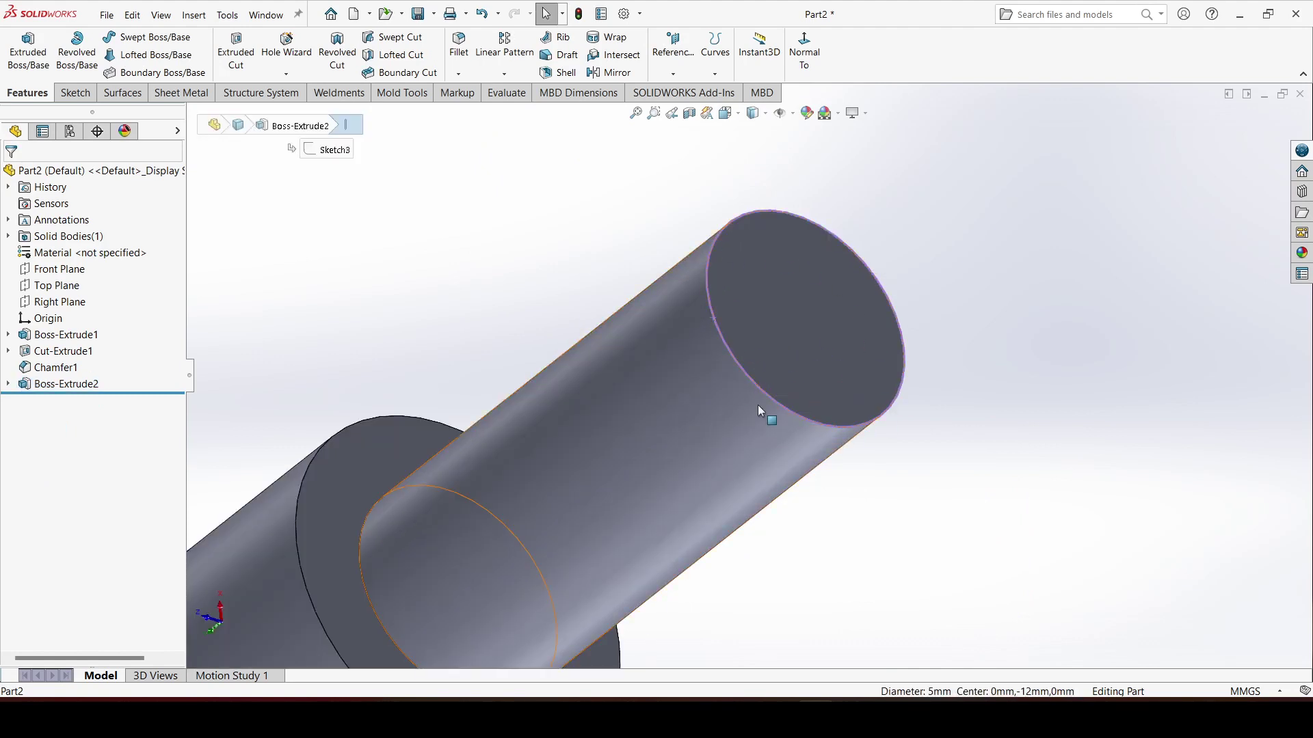
click(786, 411)
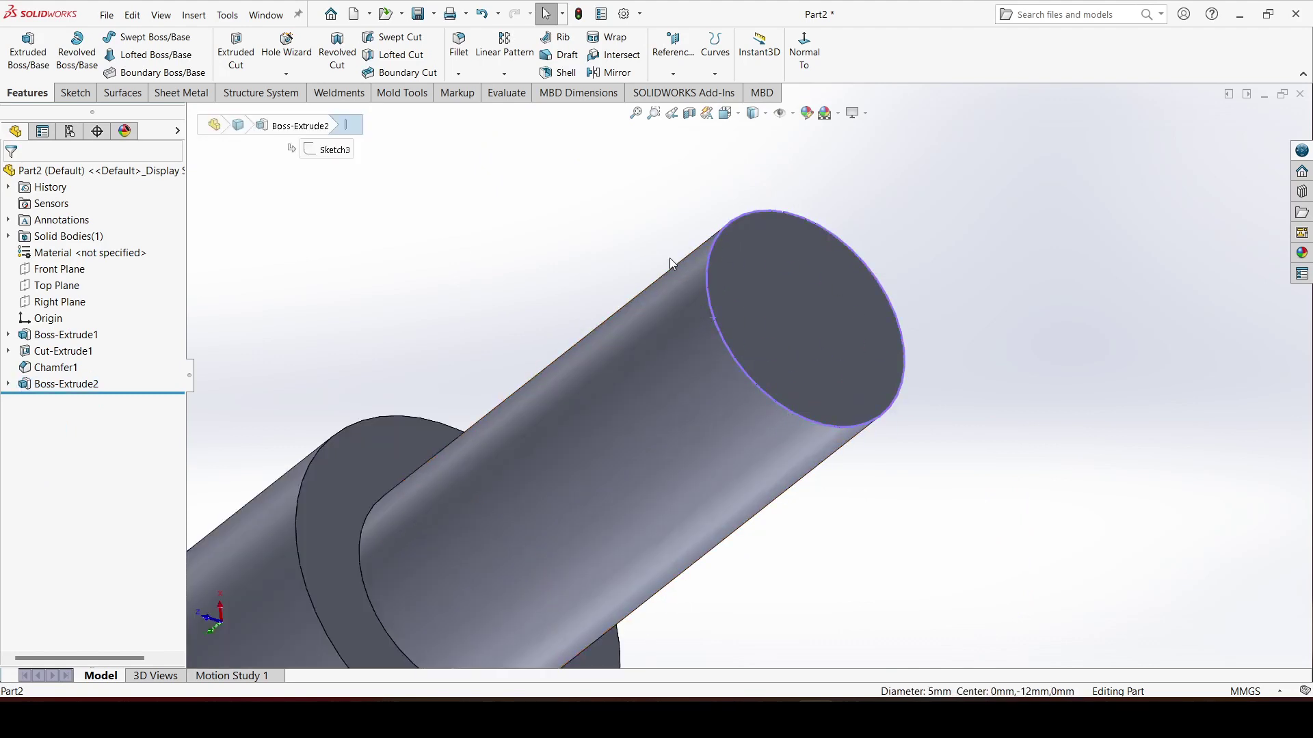
click(711, 282)
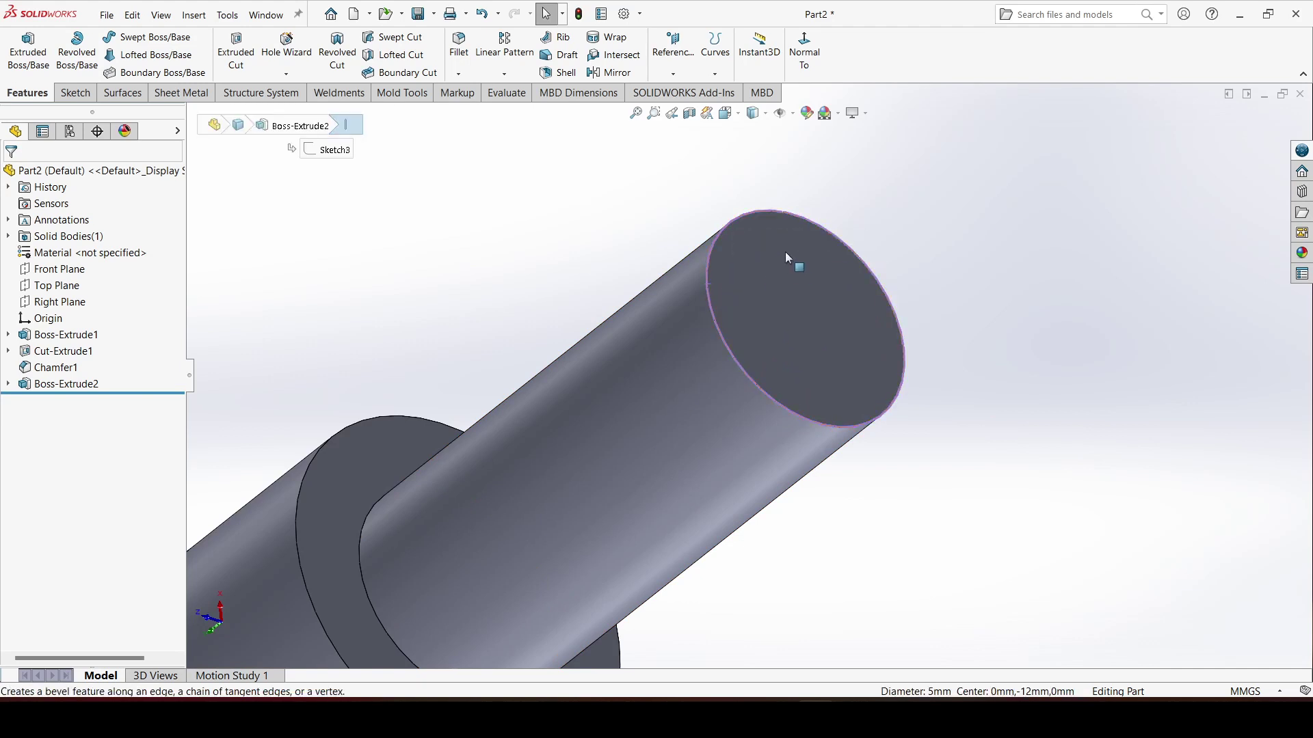
click(720, 220)
click(726, 233)
click(863, 201)
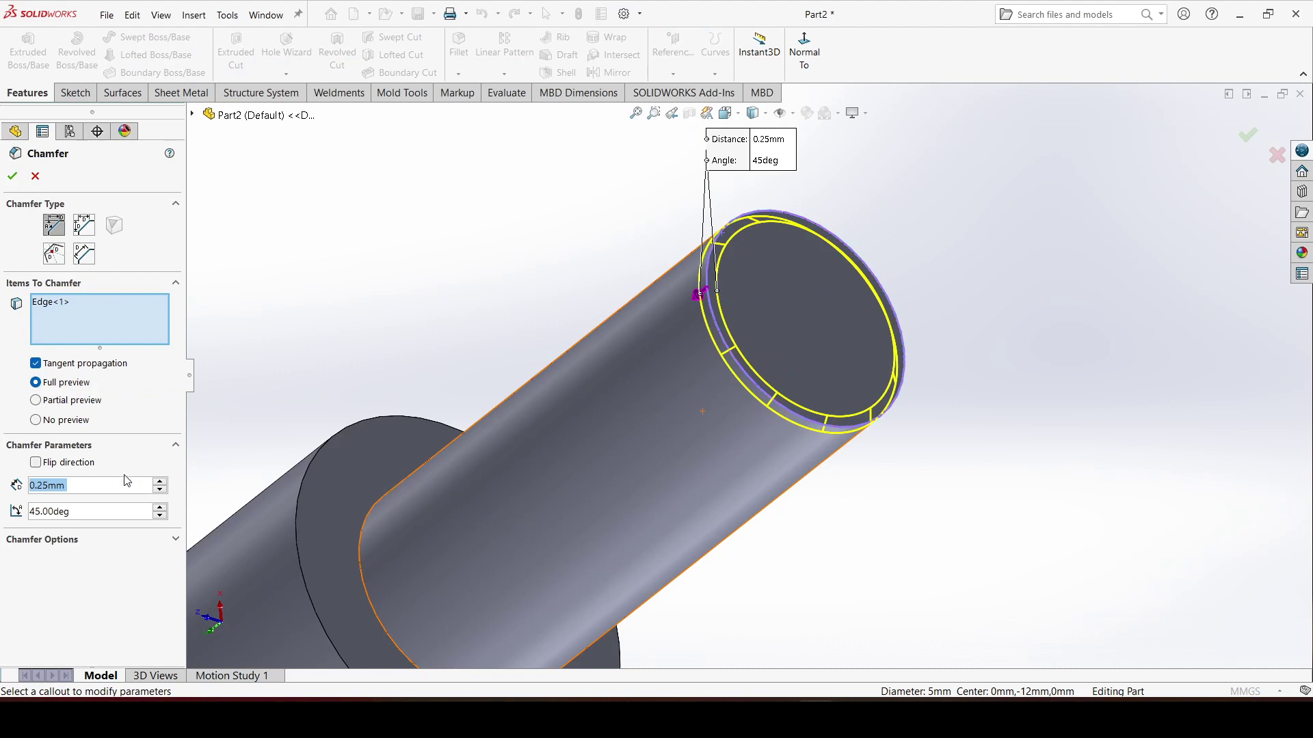
Step: Set the shank-end chamfer distance to 0.5 mm and accept Chamfer2
text(0.5)
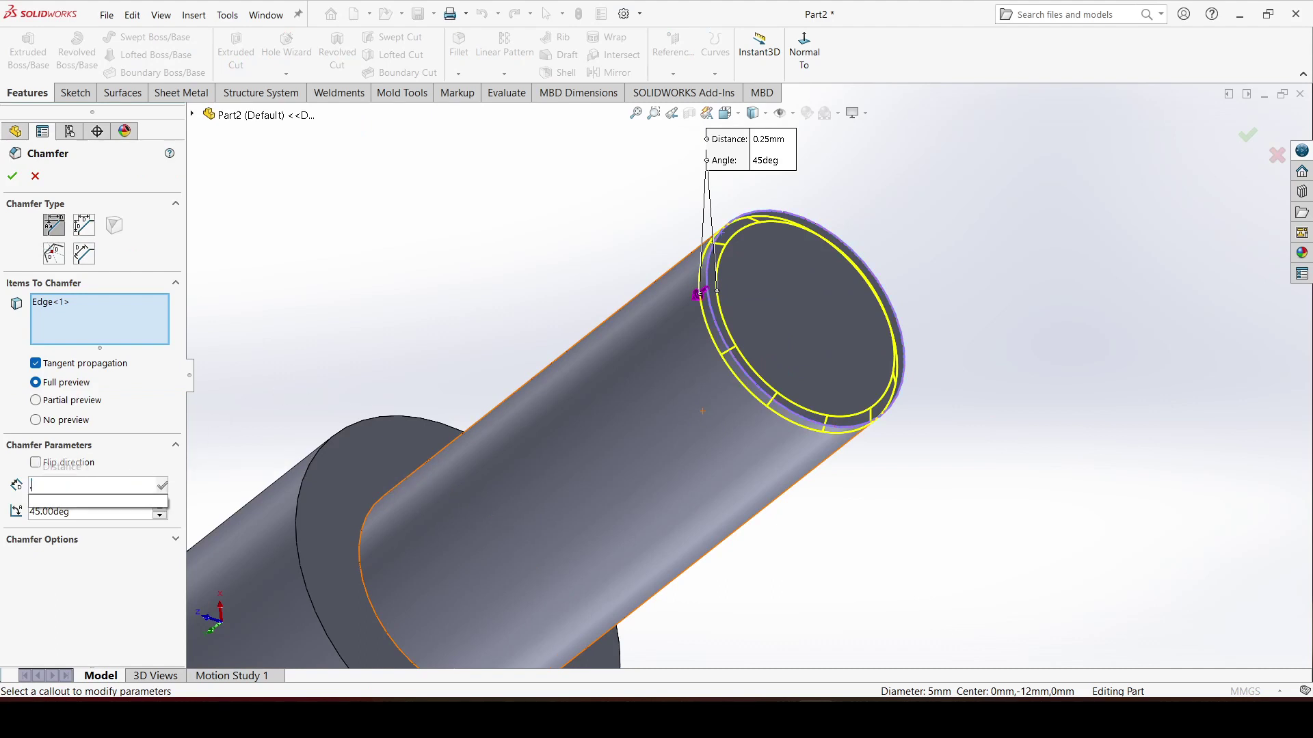
key(Return)
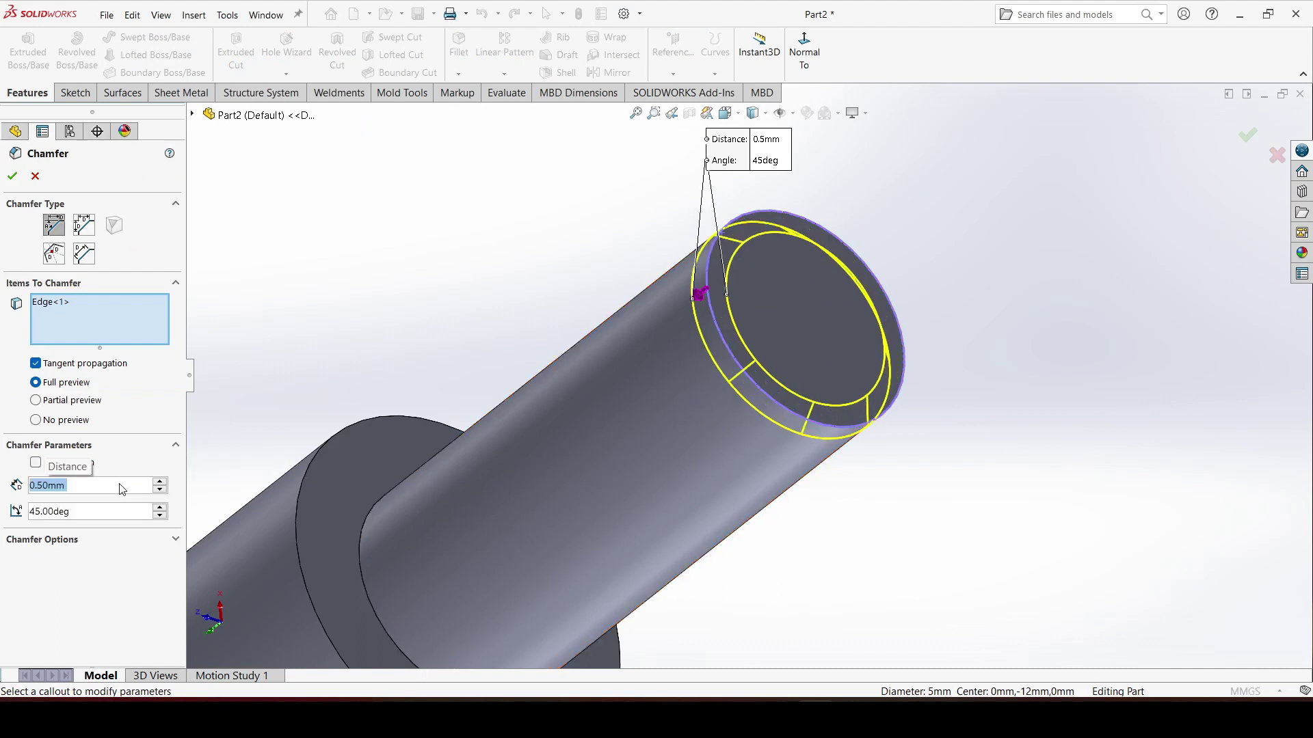
click(12, 182)
scroll(432, 343, up, 3)
middle_drag(433, 345, 592, 520)
scroll(592, 520, up, 3)
scroll(615, 474, down, 5)
middle_drag(782, 380, 687, 358)
scroll(683, 304, down, 3)
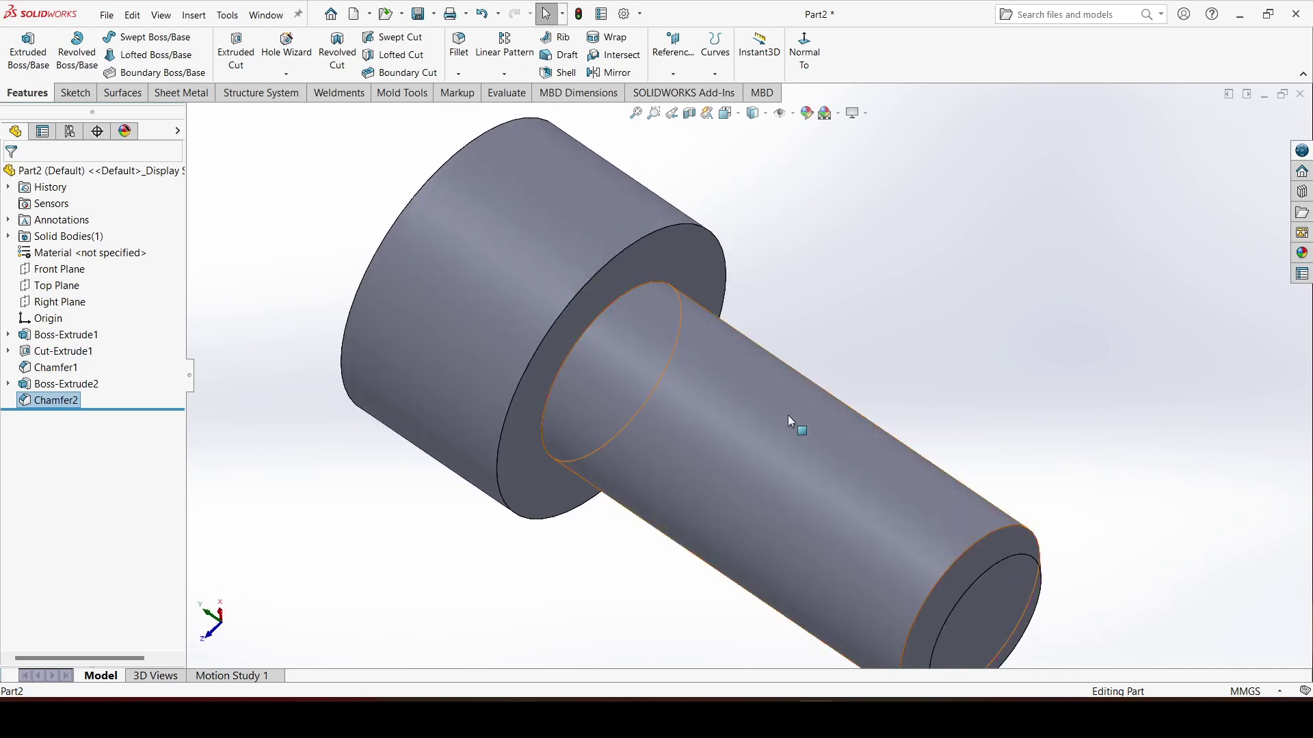
Step: Start a Thread feature on the shank and dismiss the thread profile warning
scroll(792, 454, up, 3)
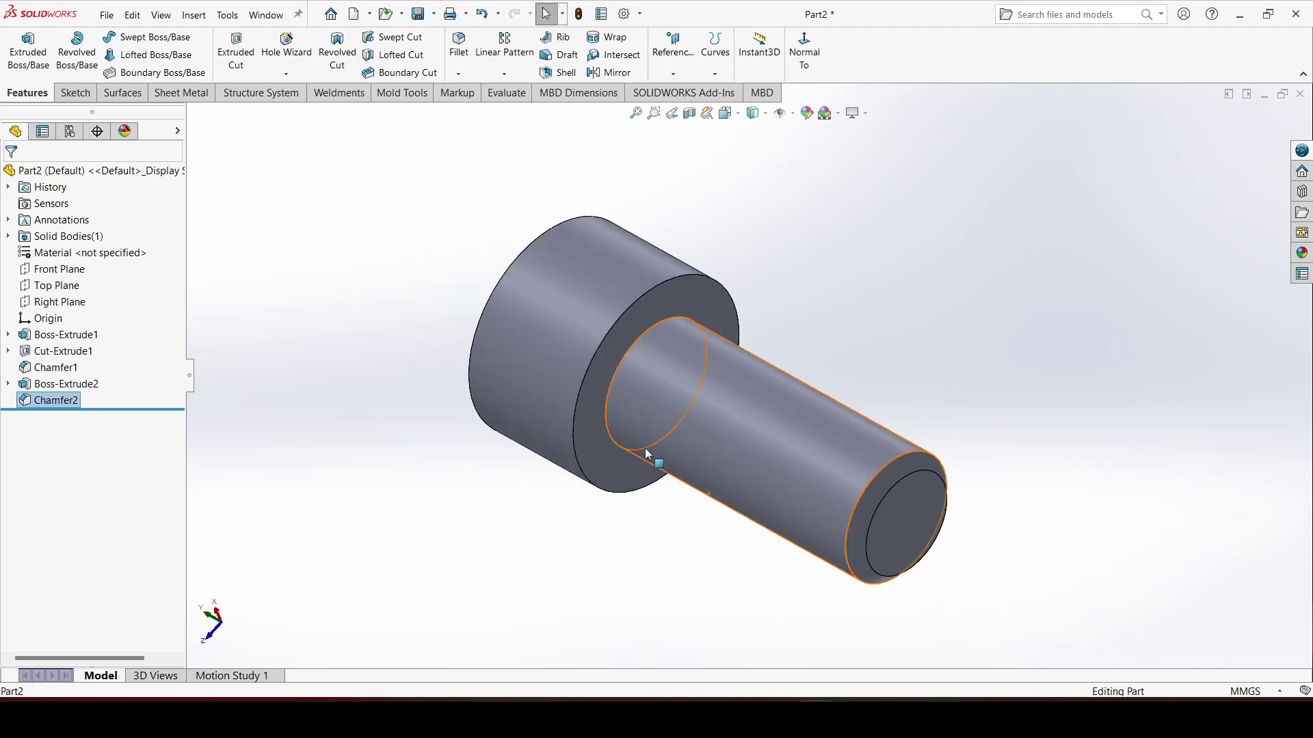
click(281, 76)
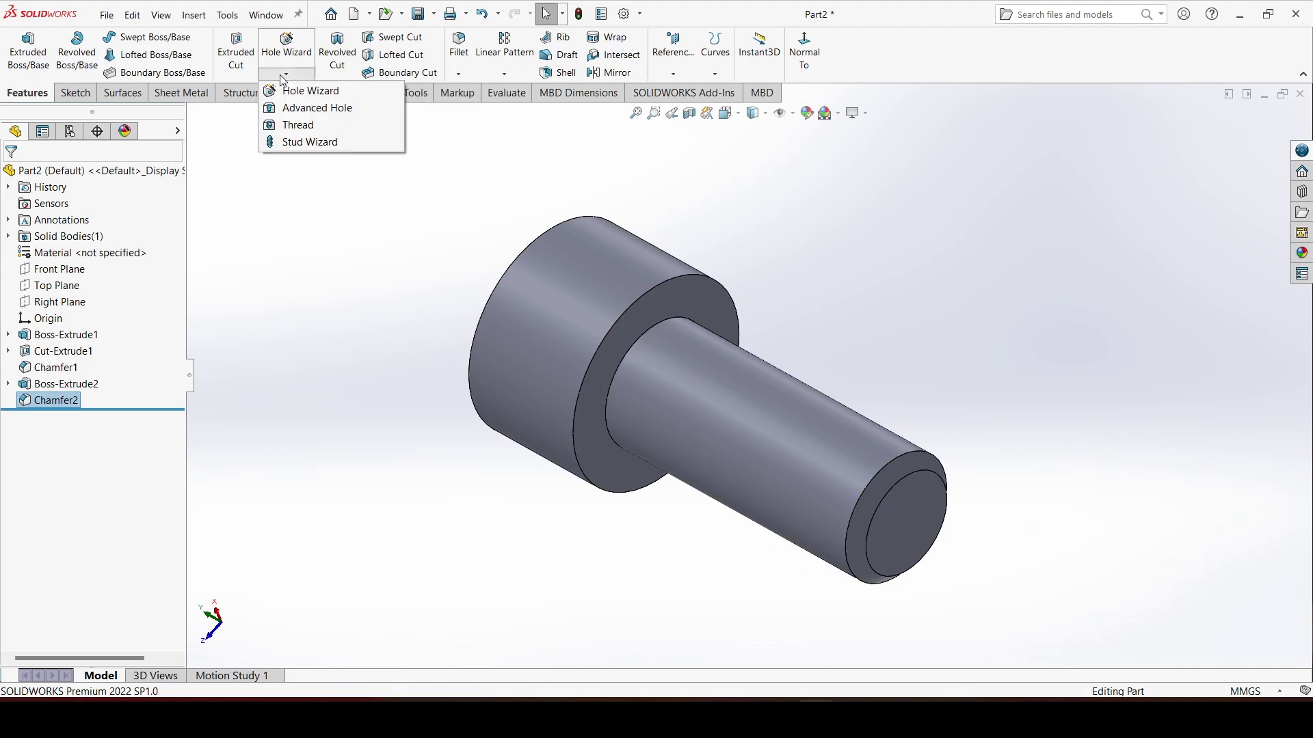
click(294, 130)
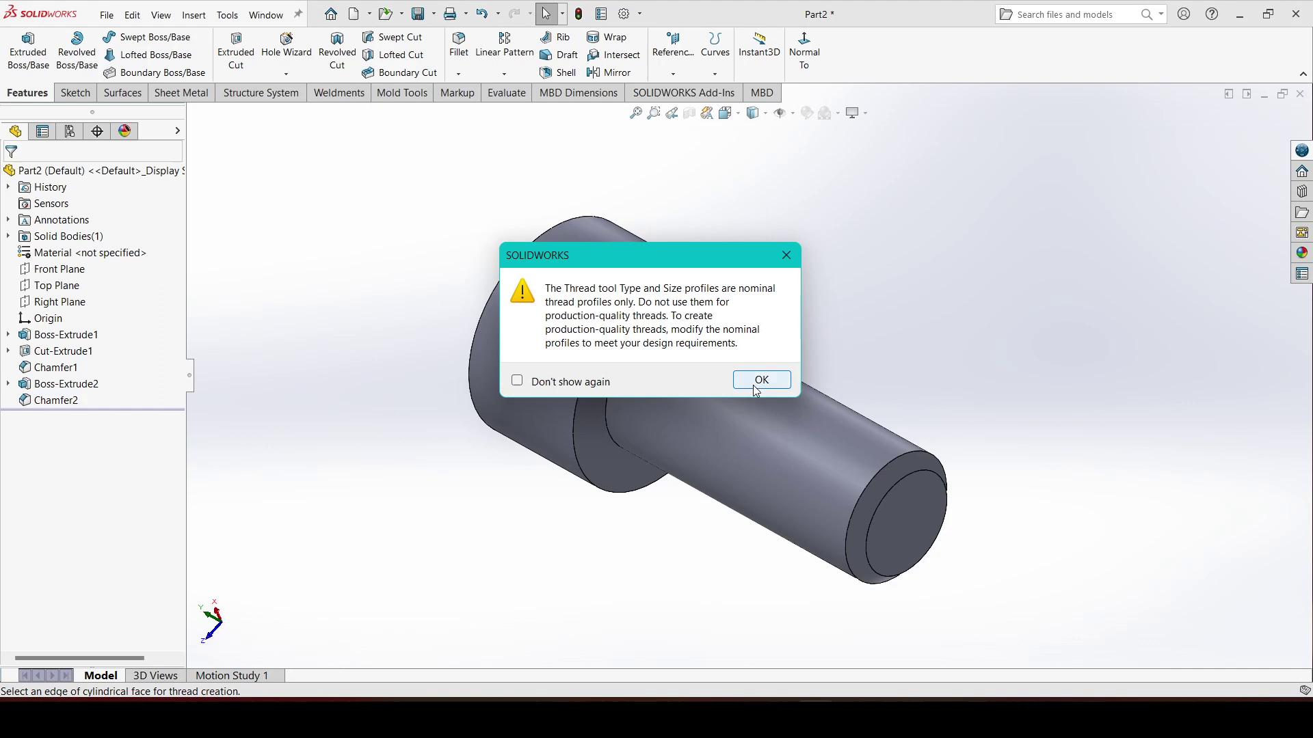
click(761, 380)
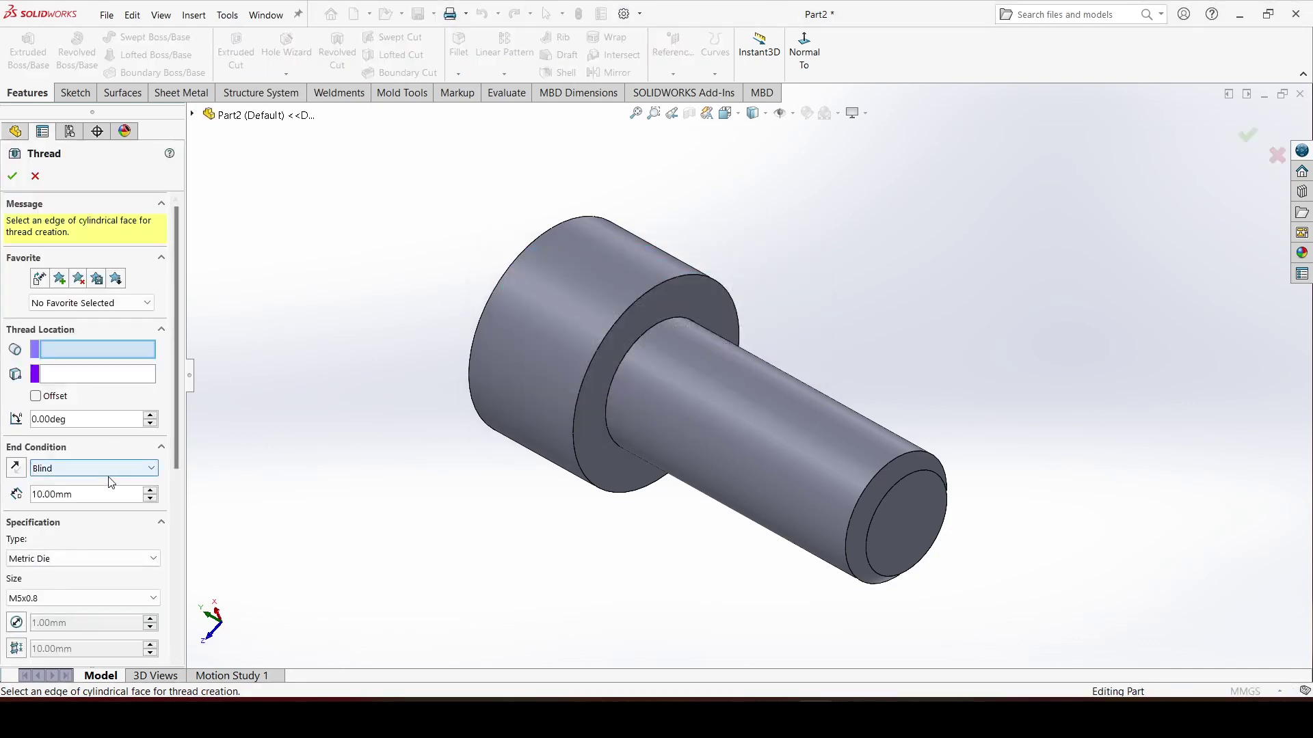
Step: Set the thread to 10 mm blind depth, Metric Die type, size M5x0.8
drag(175, 395, 174, 429)
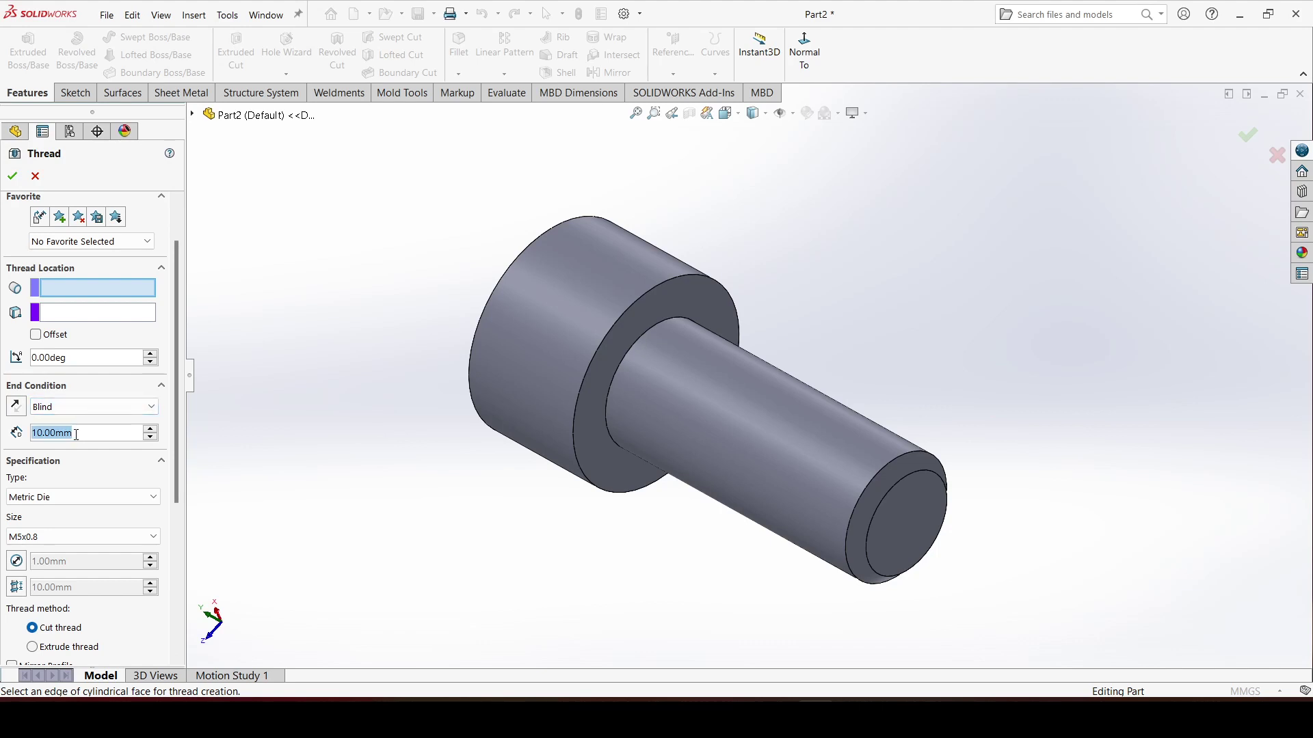
text(10)
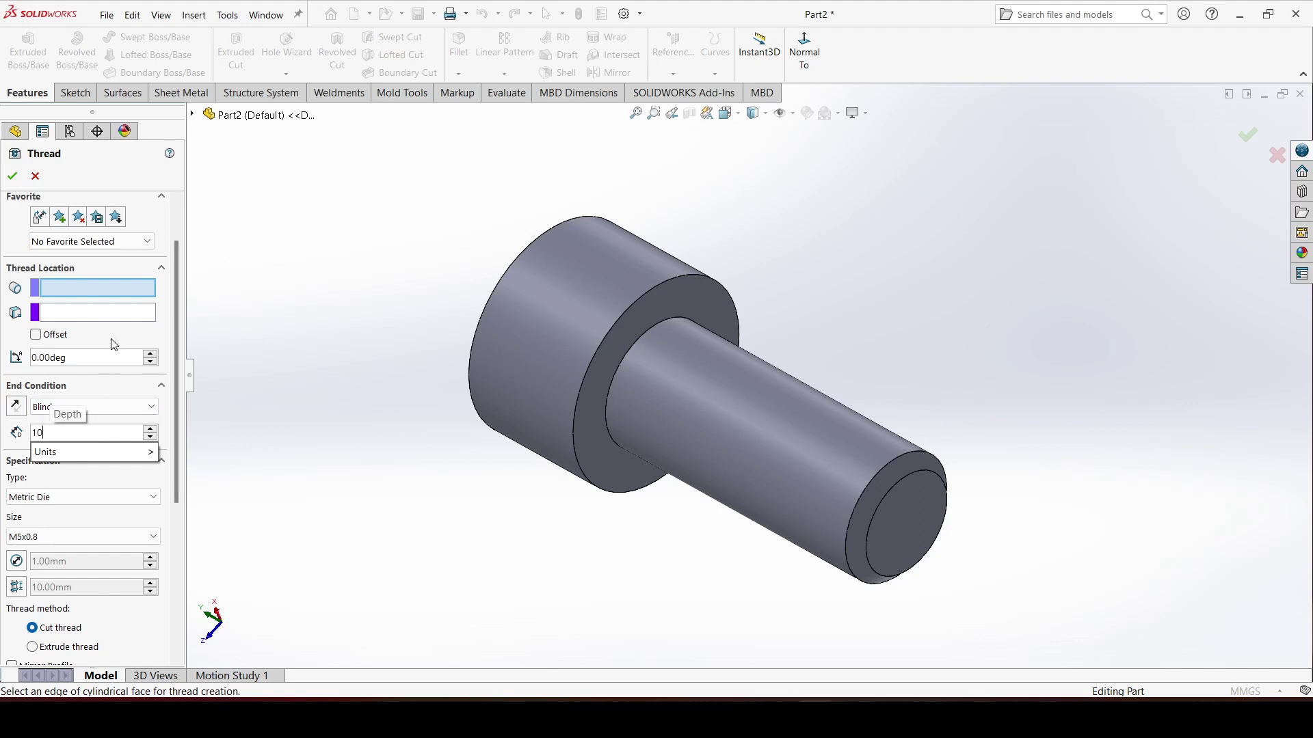
key(Return)
click(96, 497)
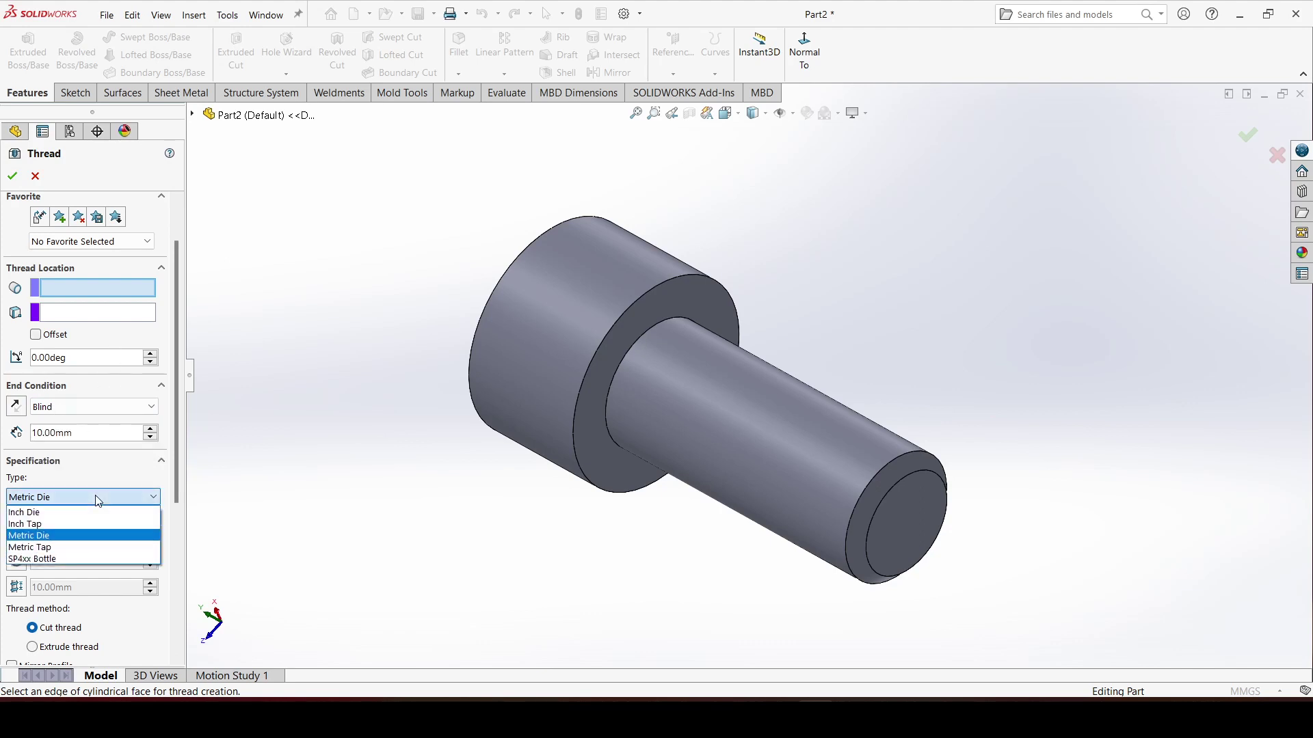
click(87, 537)
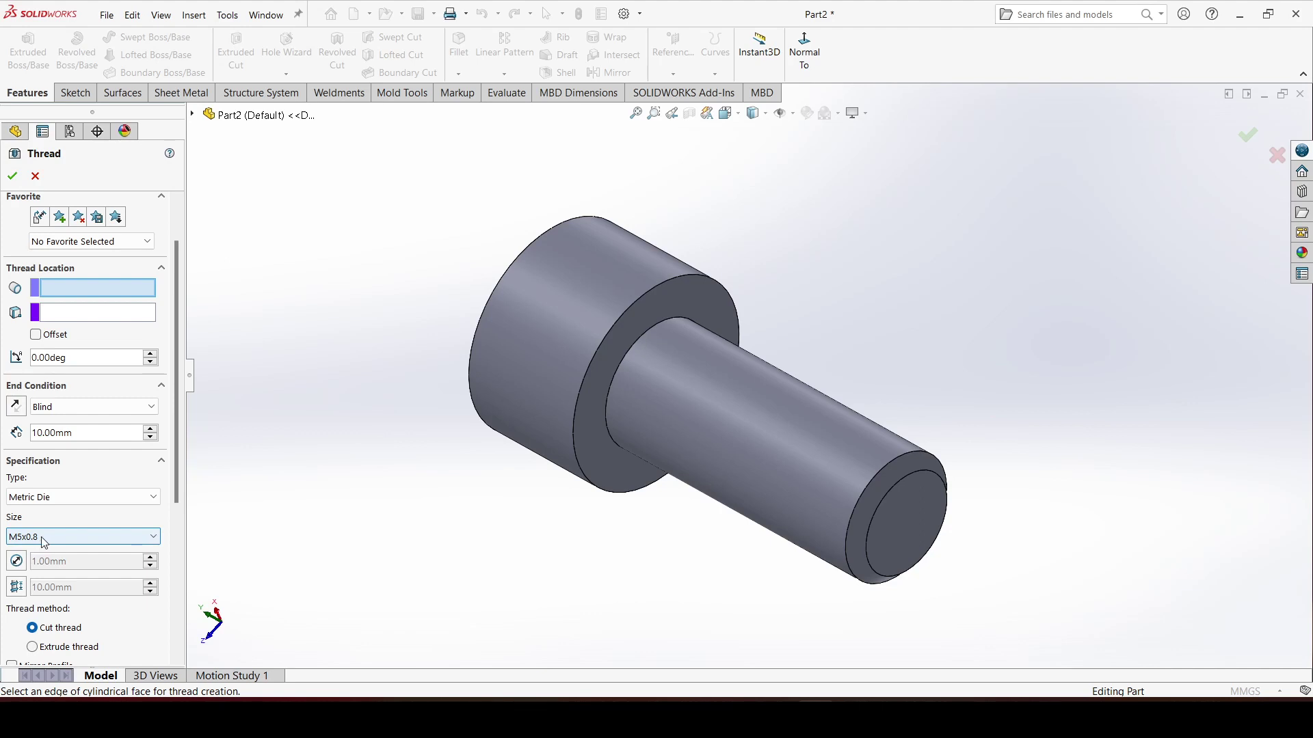
drag(176, 488, 168, 547)
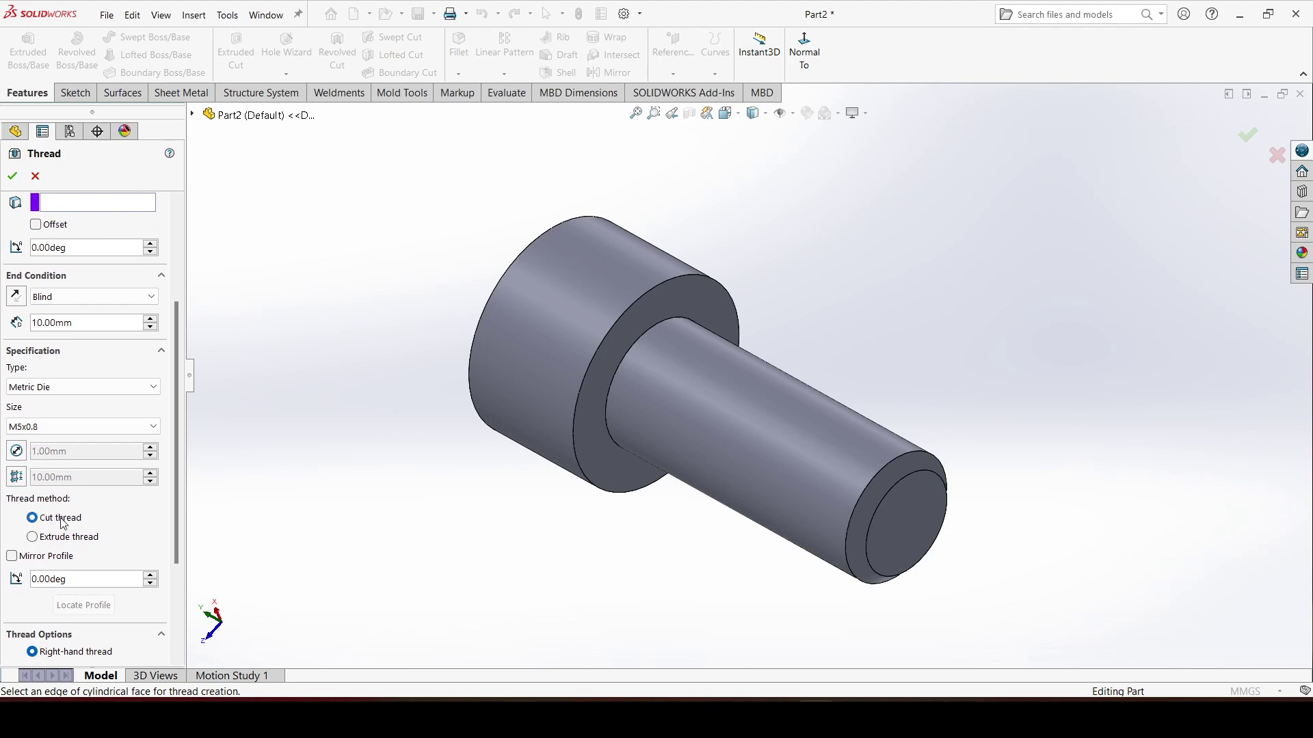
Step: Select the shank's end edge as the thread's starting edge
middle_drag(730, 525, 747, 410)
scroll(902, 460, down, 2)
middle_drag(877, 447, 811, 380)
click(788, 368)
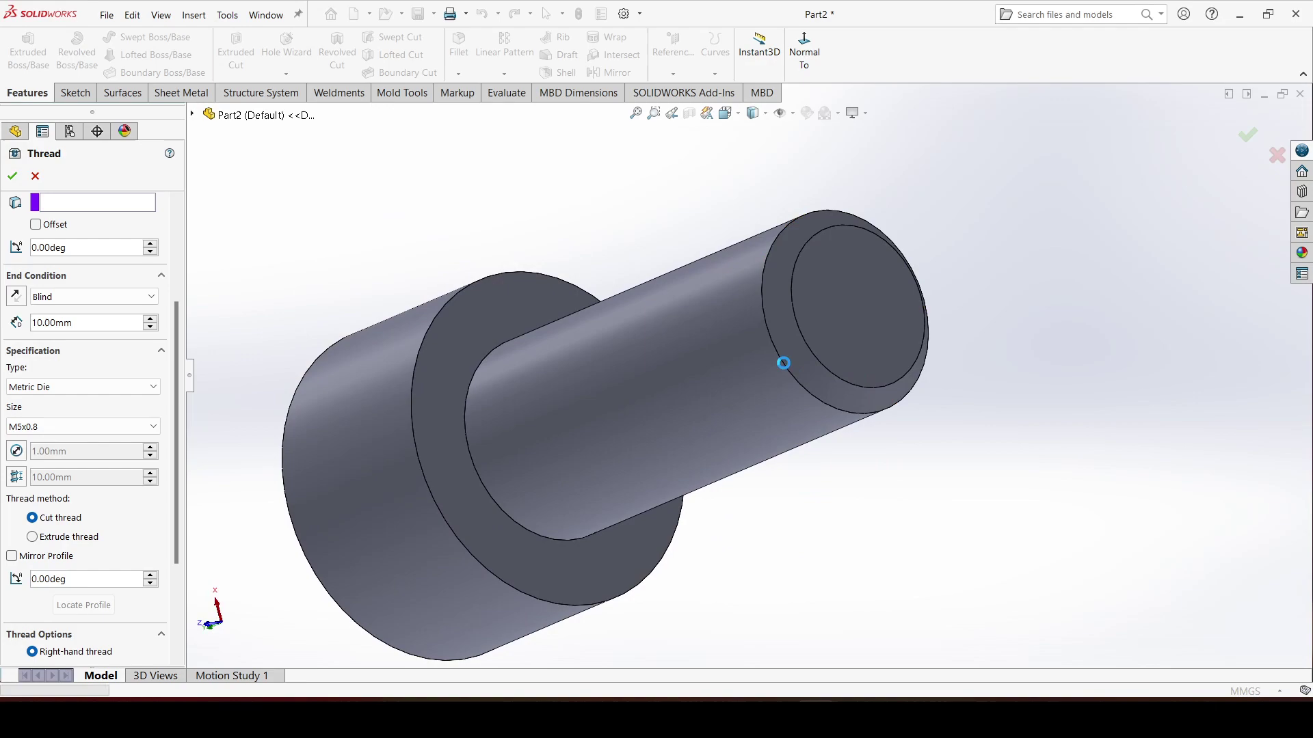
scroll(752, 356, up, 3)
middle_drag(730, 349, 527, 406)
scroll(615, 393, up, 5)
scroll(797, 416, down, 5)
middle_drag(799, 416, 793, 342)
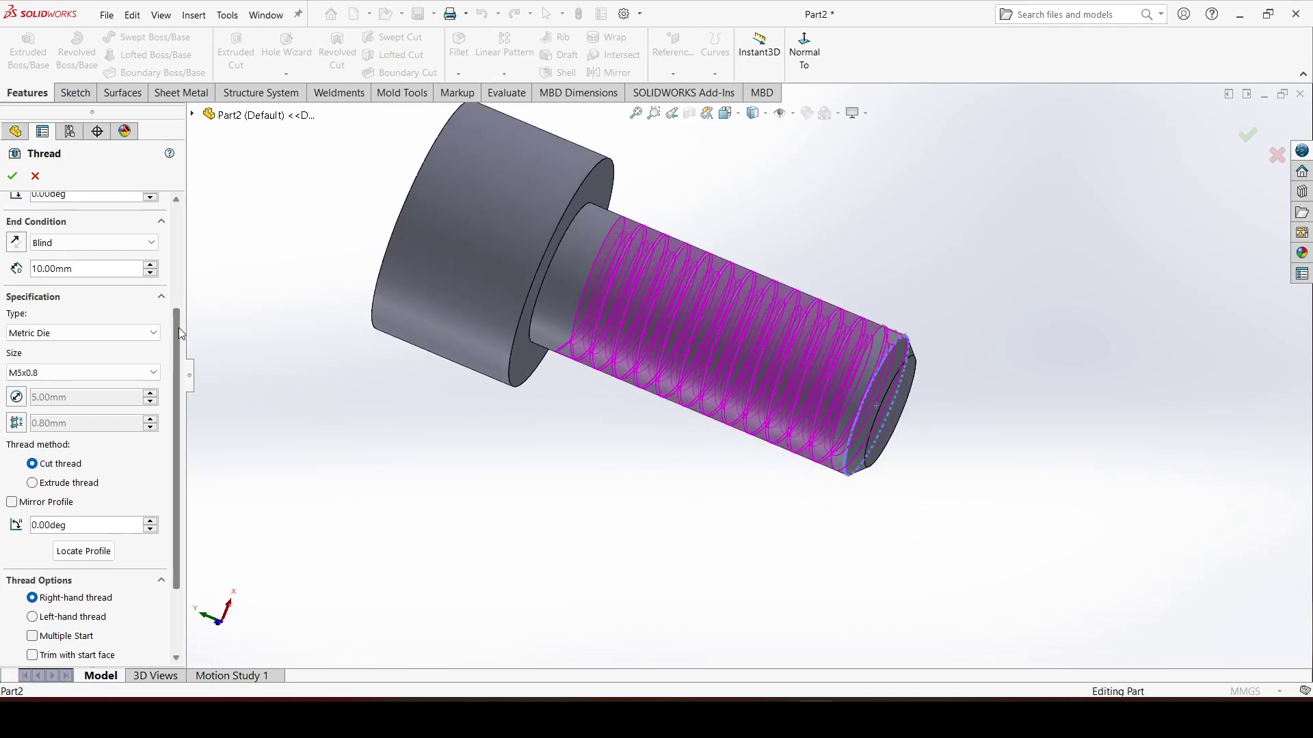
drag(180, 334, 194, 205)
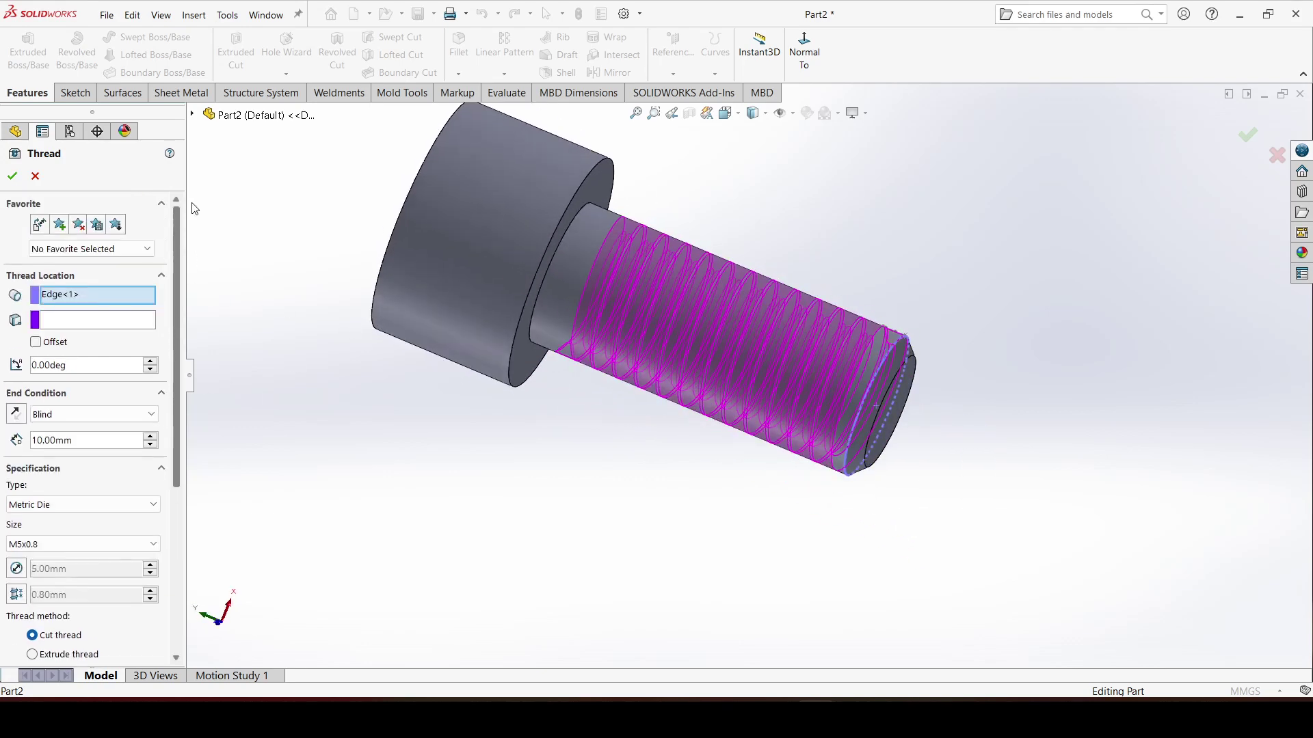
Step: Turn on a reversed 2 mm offset so the thread starts beyond the shank end
click(35, 342)
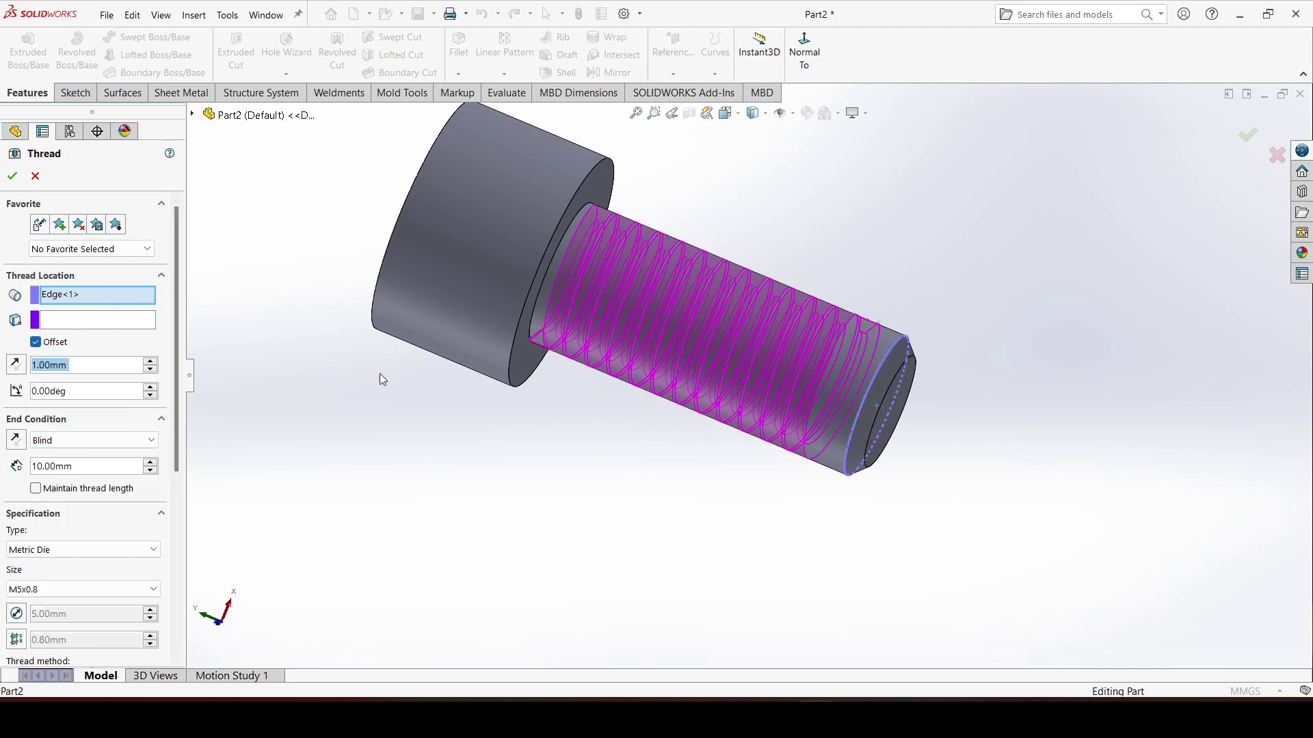
middle_drag(698, 375, 686, 400)
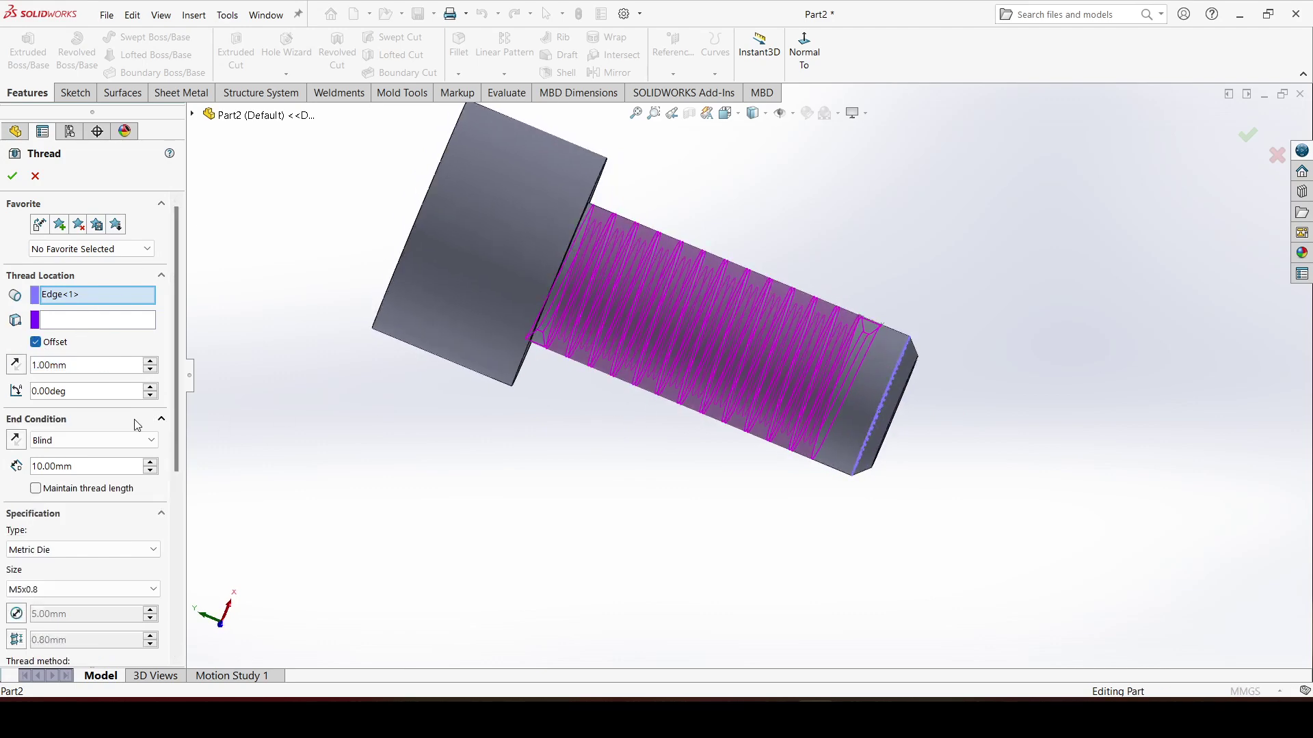
click(17, 365)
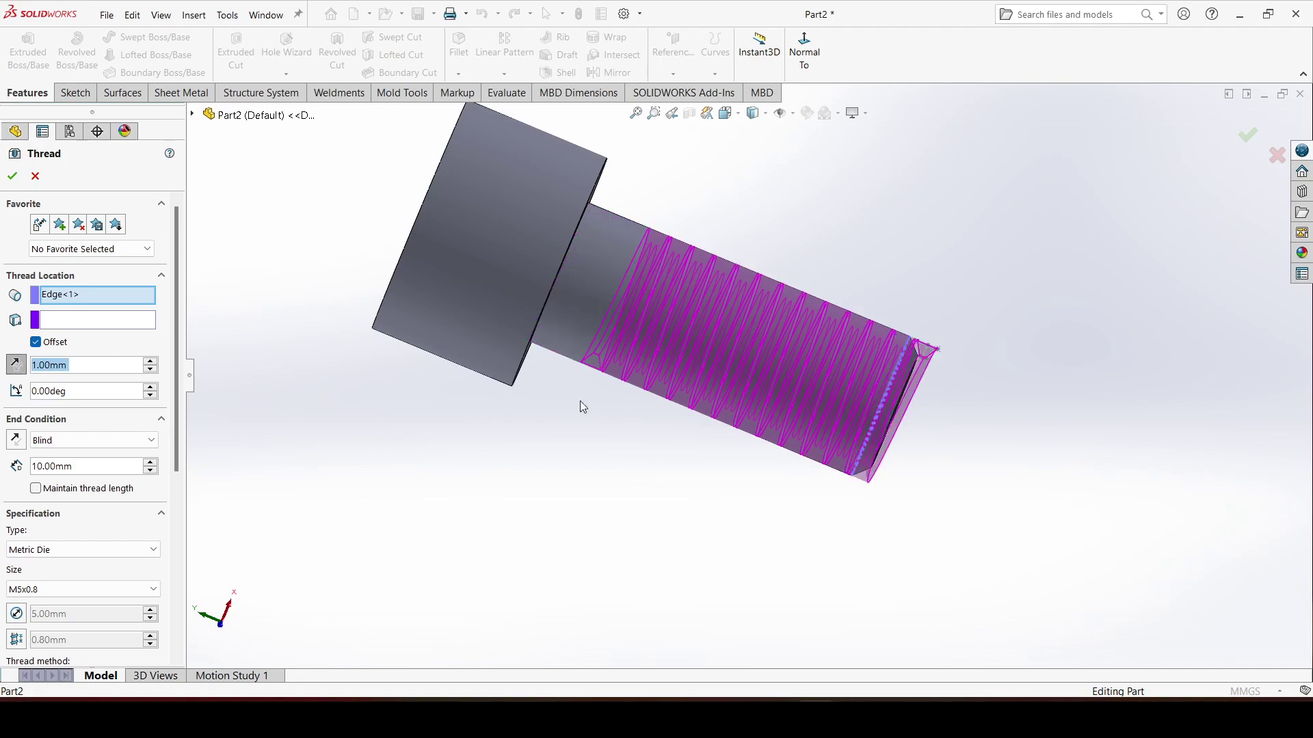
scroll(690, 416, down, 2)
middle_drag(738, 378, 718, 317)
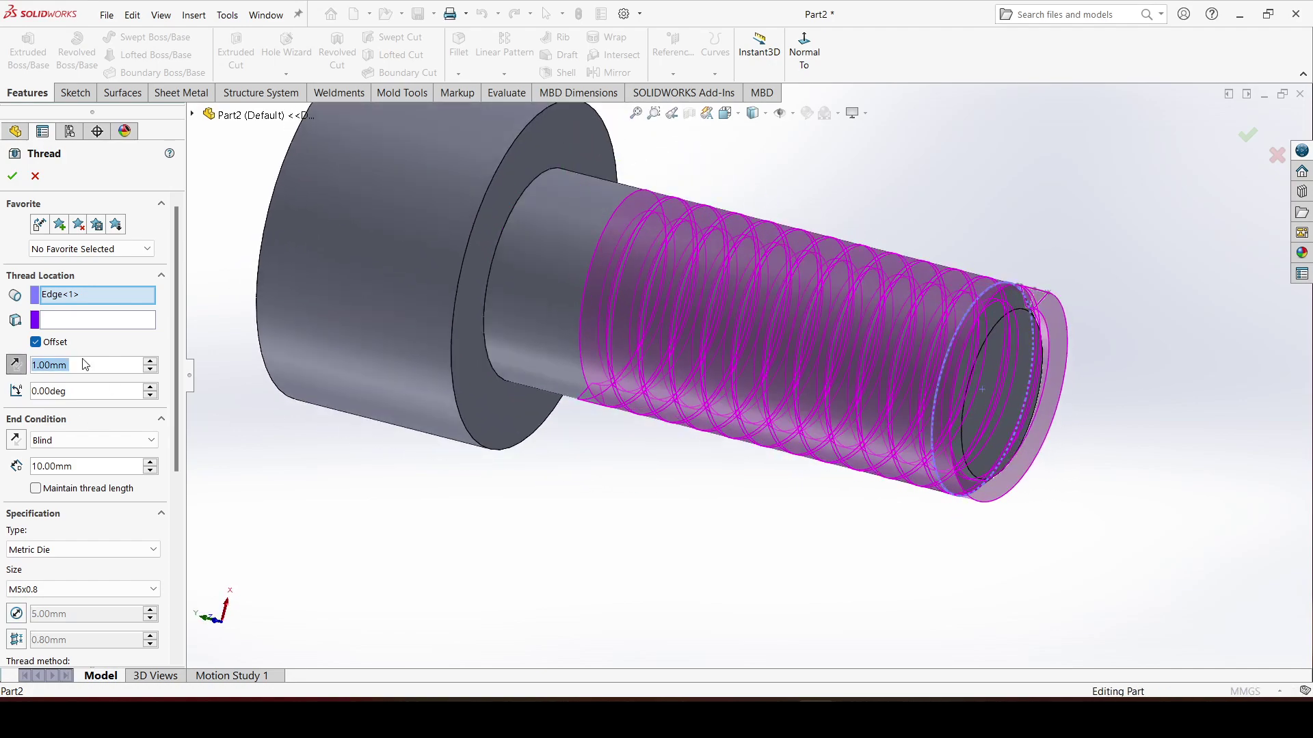
text(2)
key(Return)
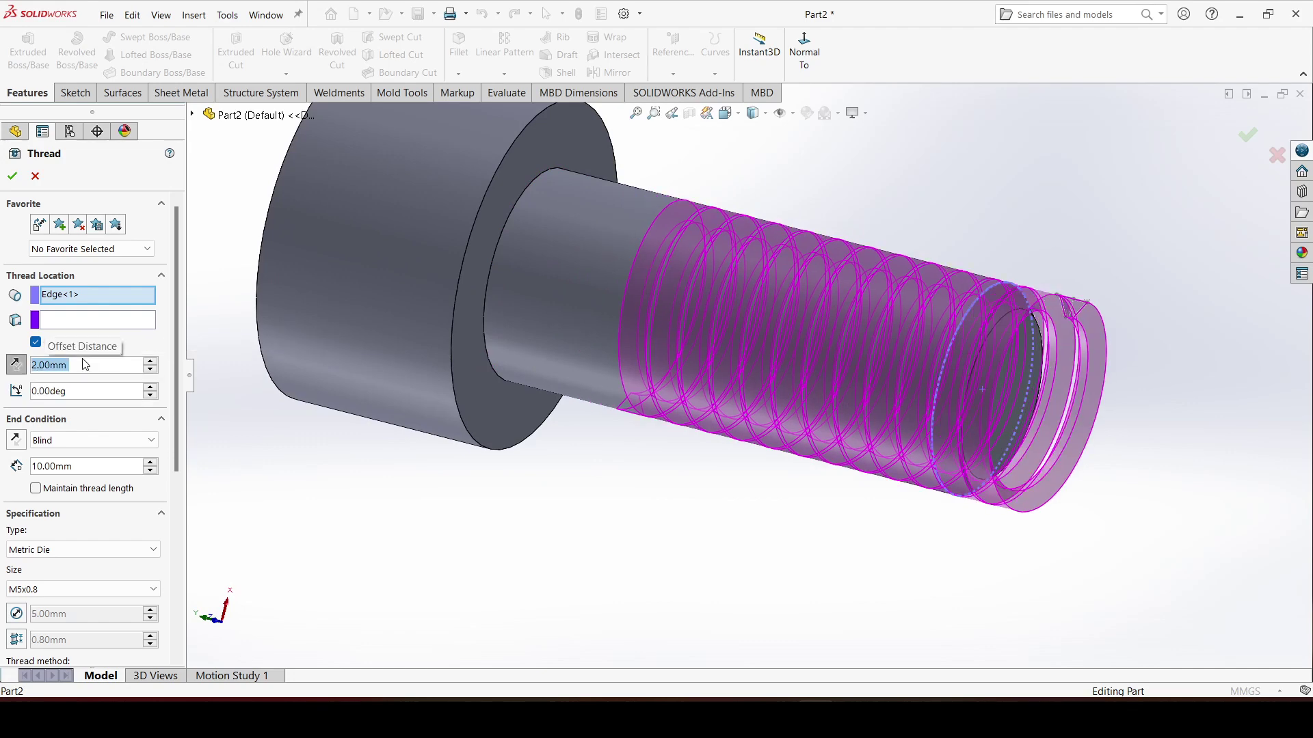
Step: Set the thread depth to 12 mm and inspect the threaded screw
middle_drag(651, 334, 670, 376)
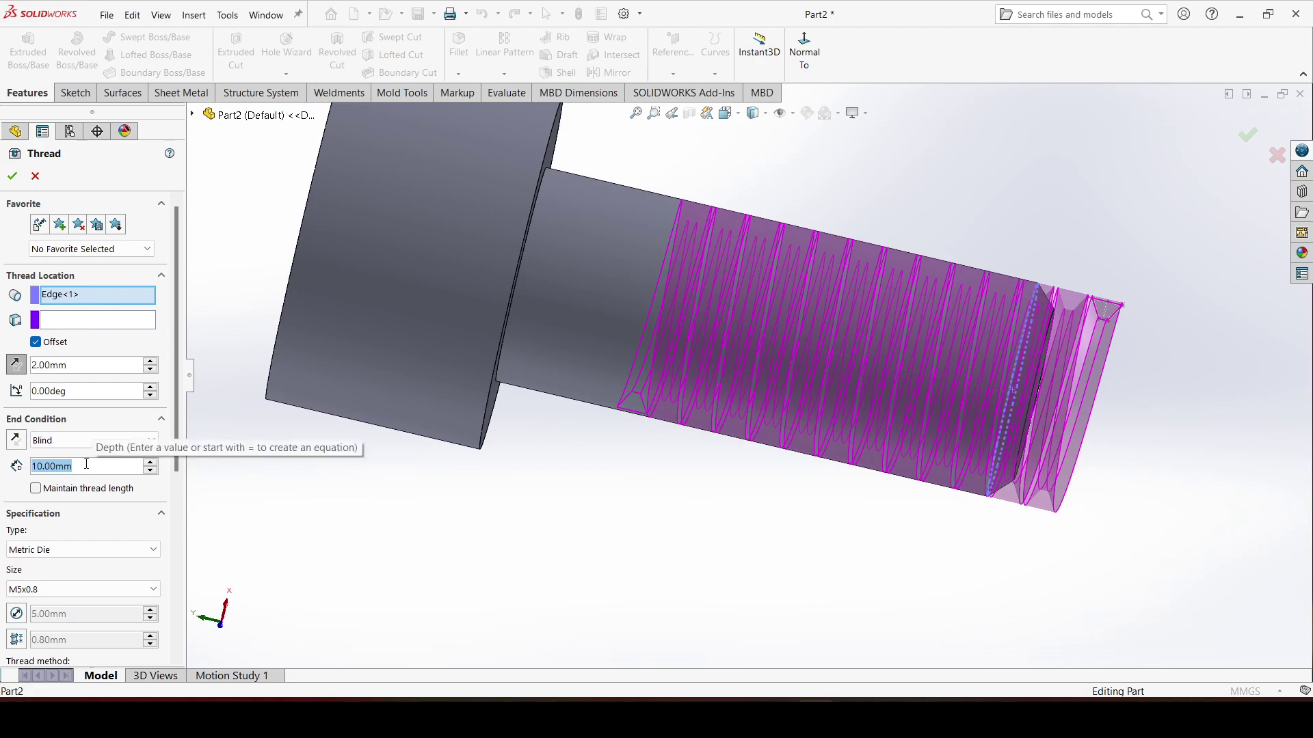
text(12)
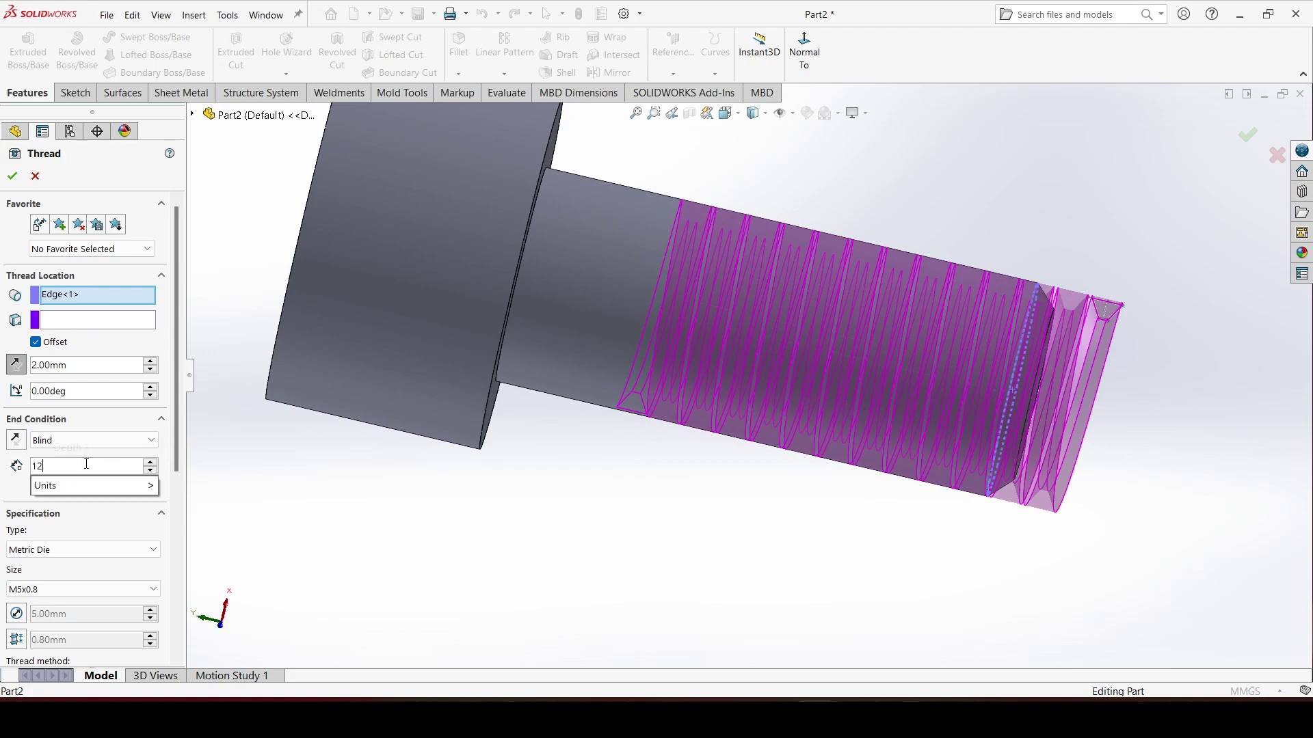
key(Return)
mouse_move(750, 449)
middle_down()
mouse_move(762, 490)
mouse_move(729, 445)
middle_up()
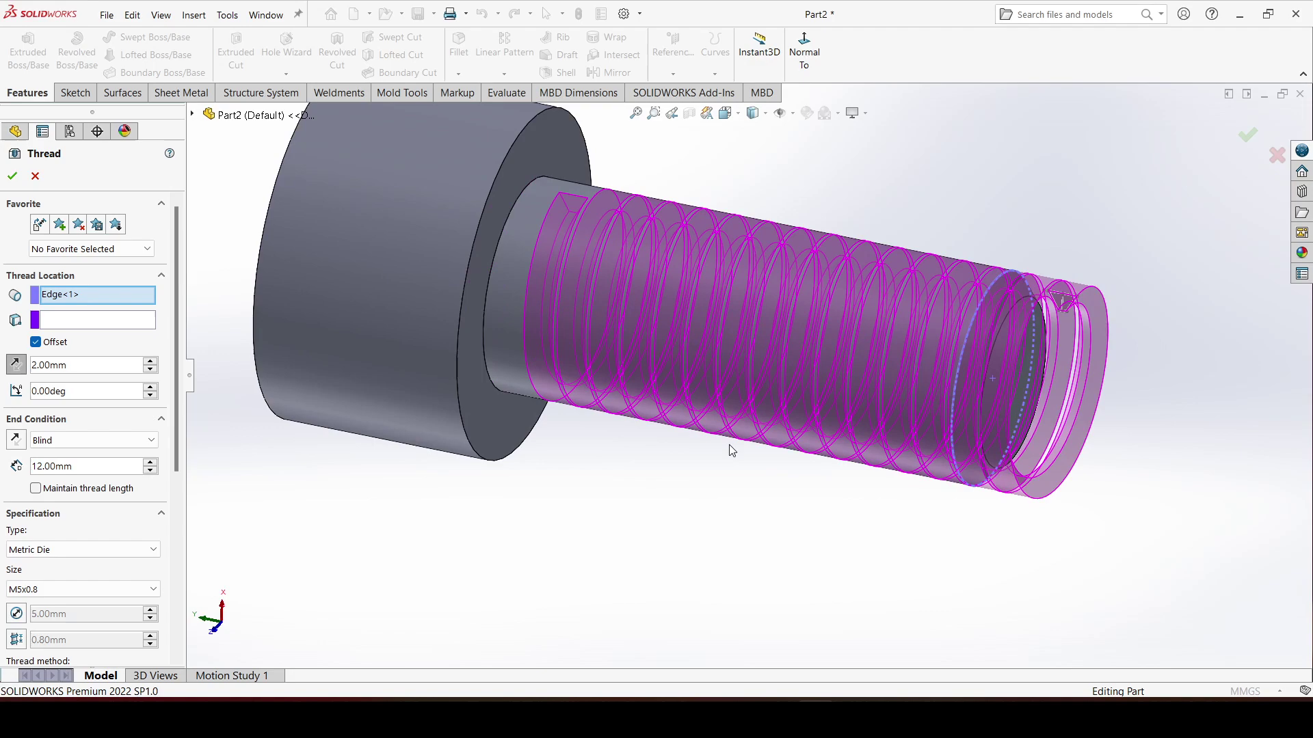
scroll(730, 352, up, 4)
middle_drag(729, 356, 758, 445)
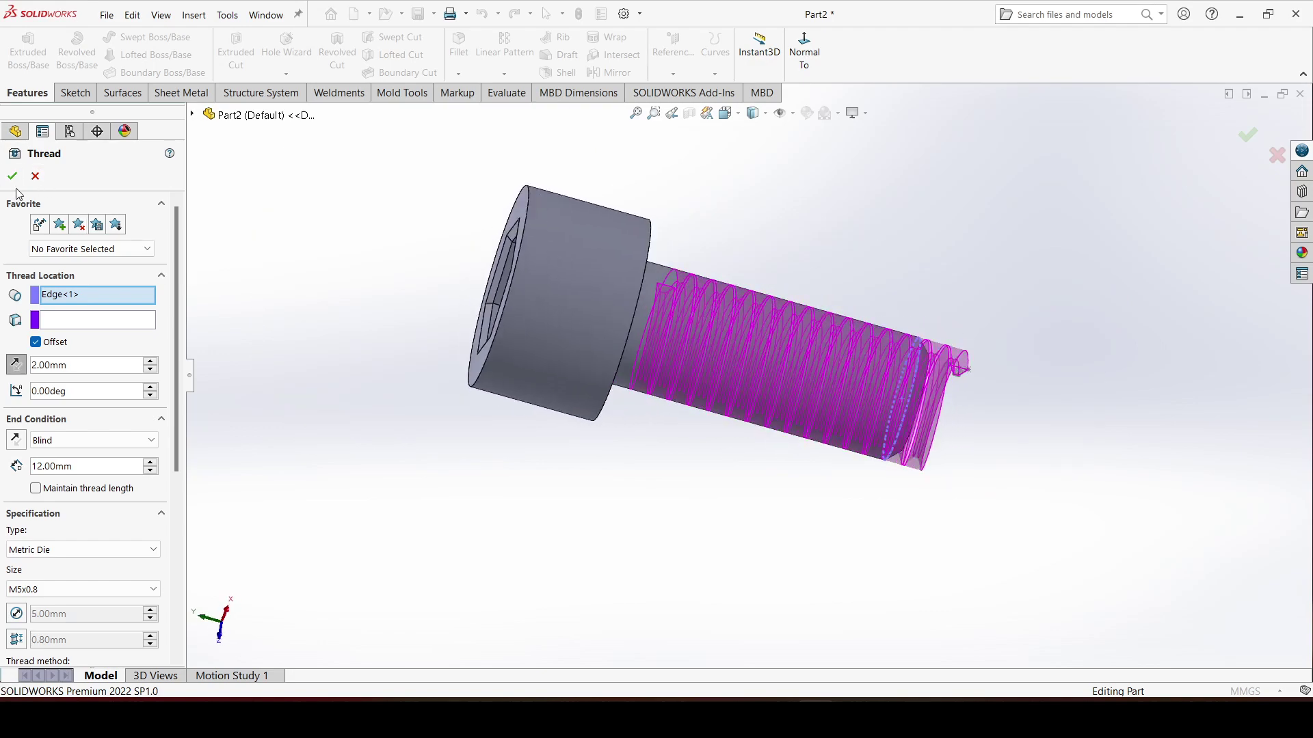
scroll(785, 410, down, 4)
Step: Orbit and zoom the screw until the hex-socket head faces up
middle_drag(785, 410, 684, 405)
middle_drag(979, 440, 847, 413)
scroll(991, 436, up, 5)
scroll(848, 413, up, 4)
middle_drag(858, 418, 850, 460)
scroll(920, 527, up, 5)
middle_drag(920, 528, 865, 572)
scroll(690, 370, up, 3)
middle_drag(690, 370, 801, 318)
scroll(802, 318, down, 3)
scroll(801, 319, down, 2)
scroll(713, 291, up, 5)
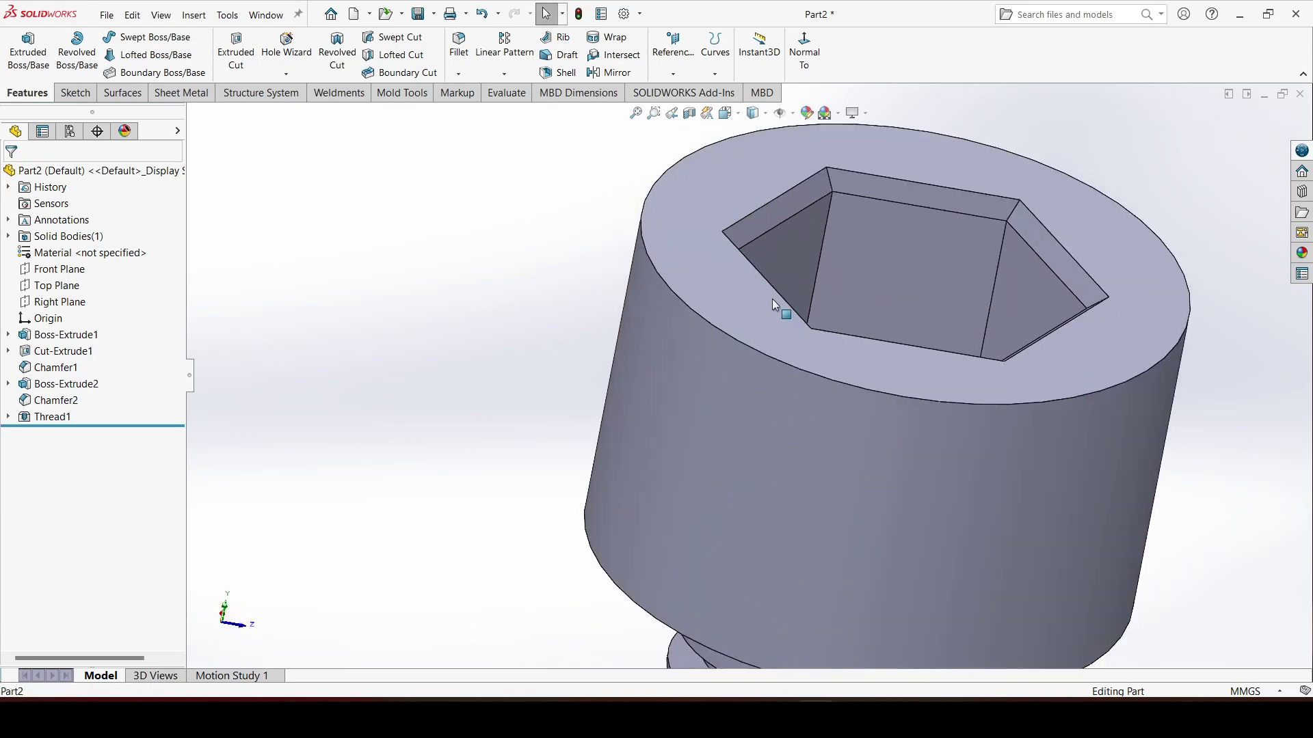
Step: Select the head's top outer circular edge and start a fillet on it
click(661, 282)
middle_drag(689, 281, 728, 365)
scroll(704, 329, down, 3)
click(704, 329)
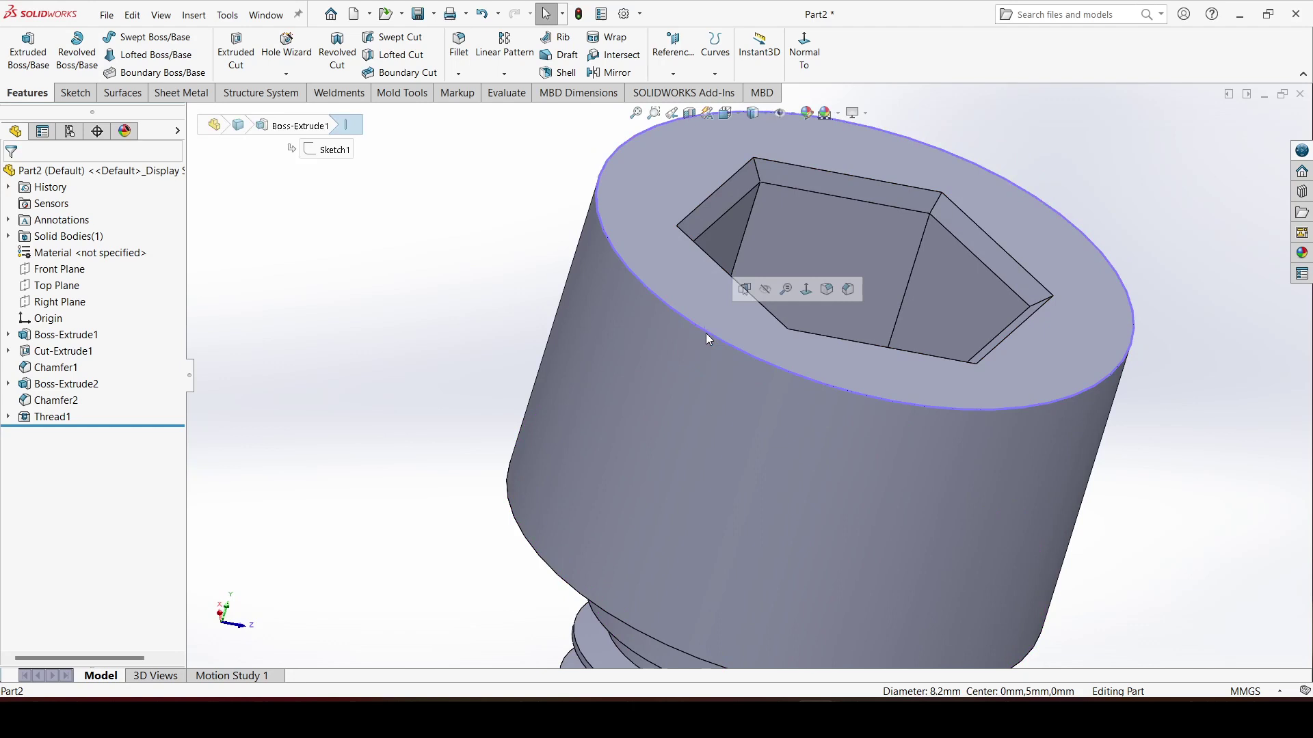
scroll(740, 359, down, 2)
scroll(717, 352, up, 3)
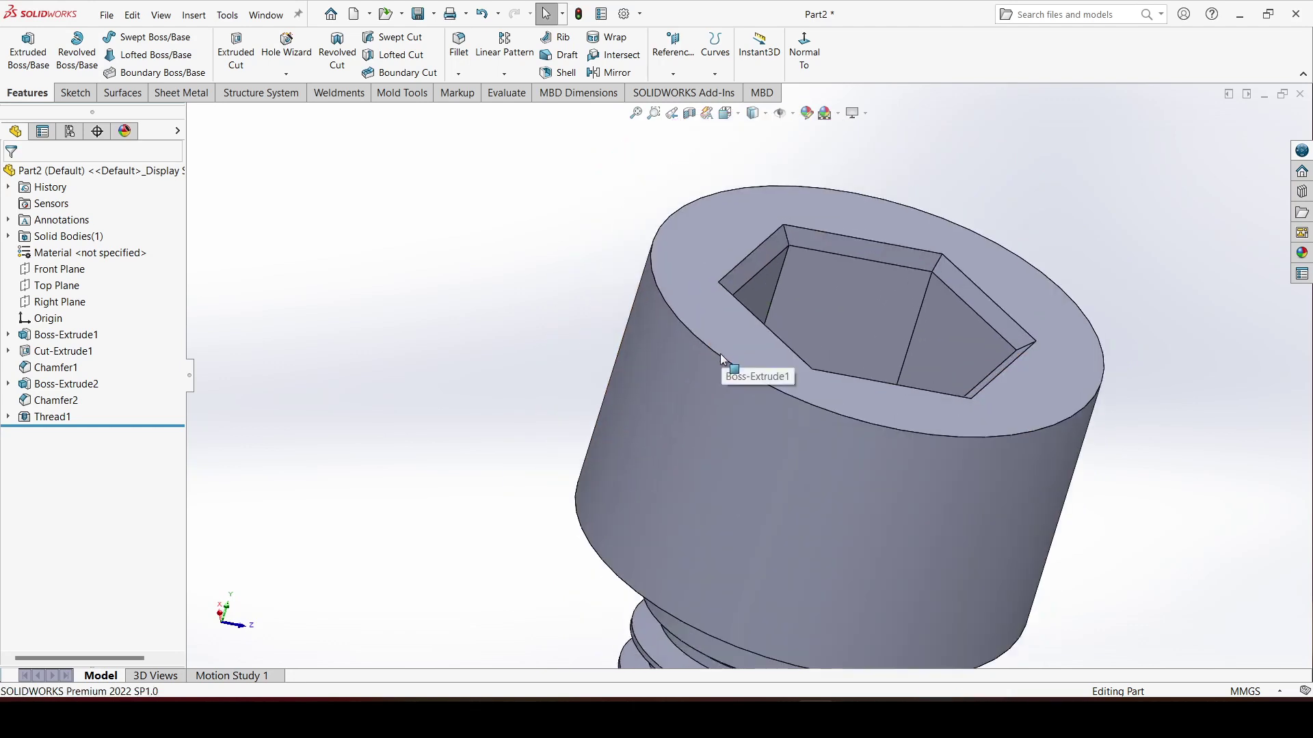
click(716, 357)
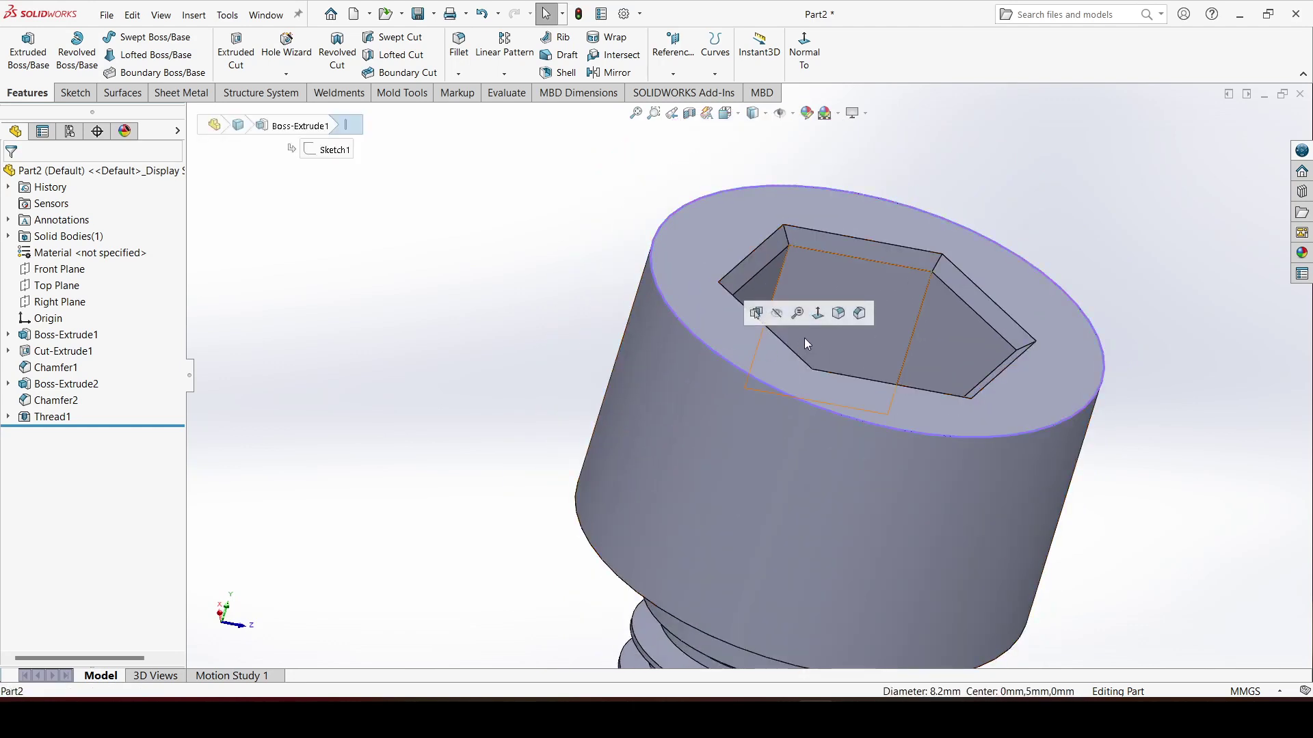
click(840, 314)
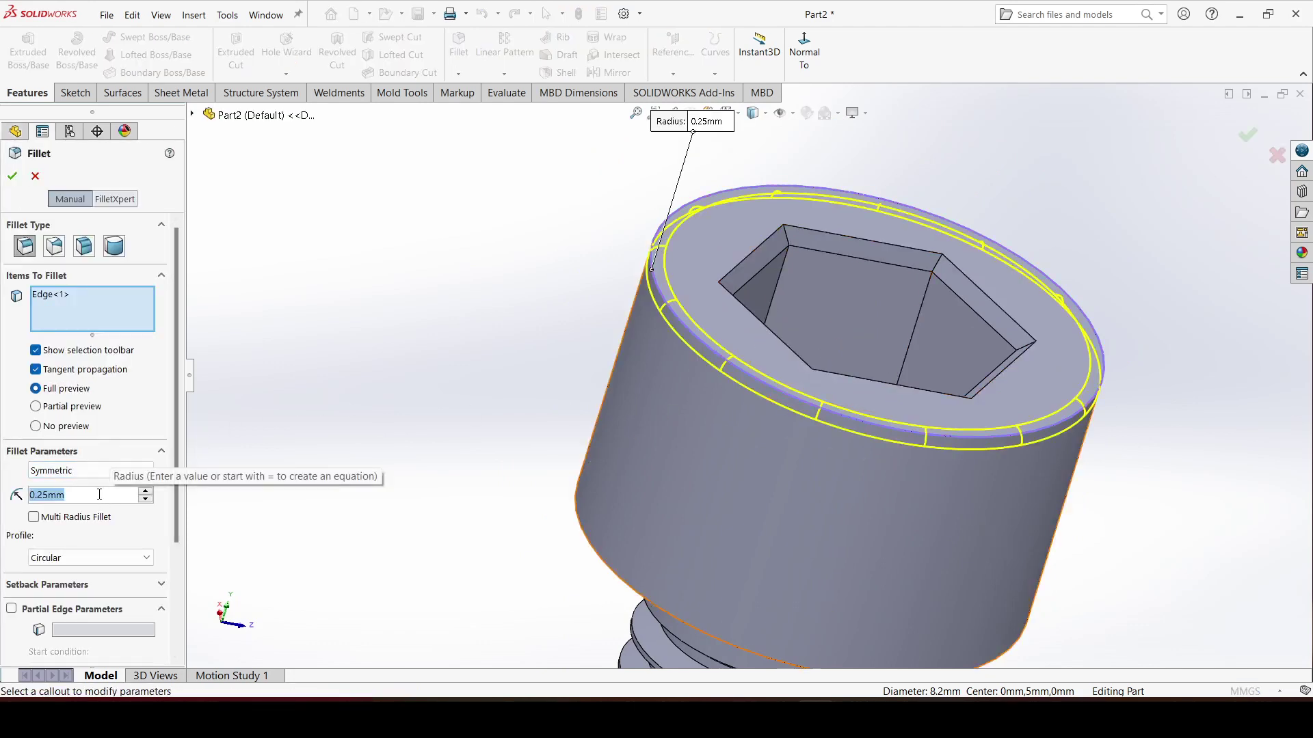
Step: Enter a 0.5 mm fillet radius and inspect the preview on the head edge
text(0.5)
key(Return)
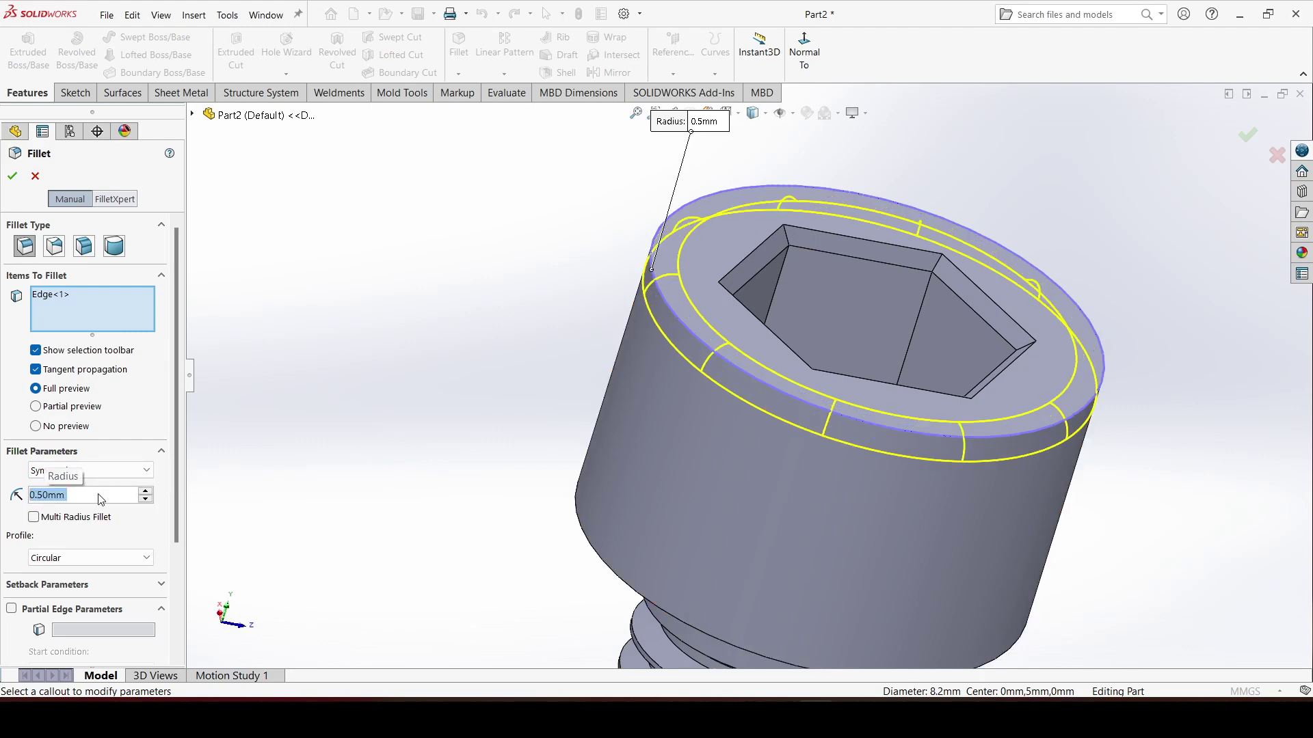
middle_drag(586, 504, 562, 396)
scroll(731, 397, up, 3)
middle_drag(740, 396, 624, 417)
scroll(665, 333, up, 5)
scroll(437, 308, up, 3)
scroll(572, 350, up, 5)
Step: Create Fillet1 and orbit to inspect the rounded head edge
click(15, 180)
scroll(736, 402, down, 4)
middle_drag(737, 402, 624, 294)
scroll(896, 386, up, 5)
middle_drag(897, 389, 763, 463)
scroll(752, 386, up, 5)
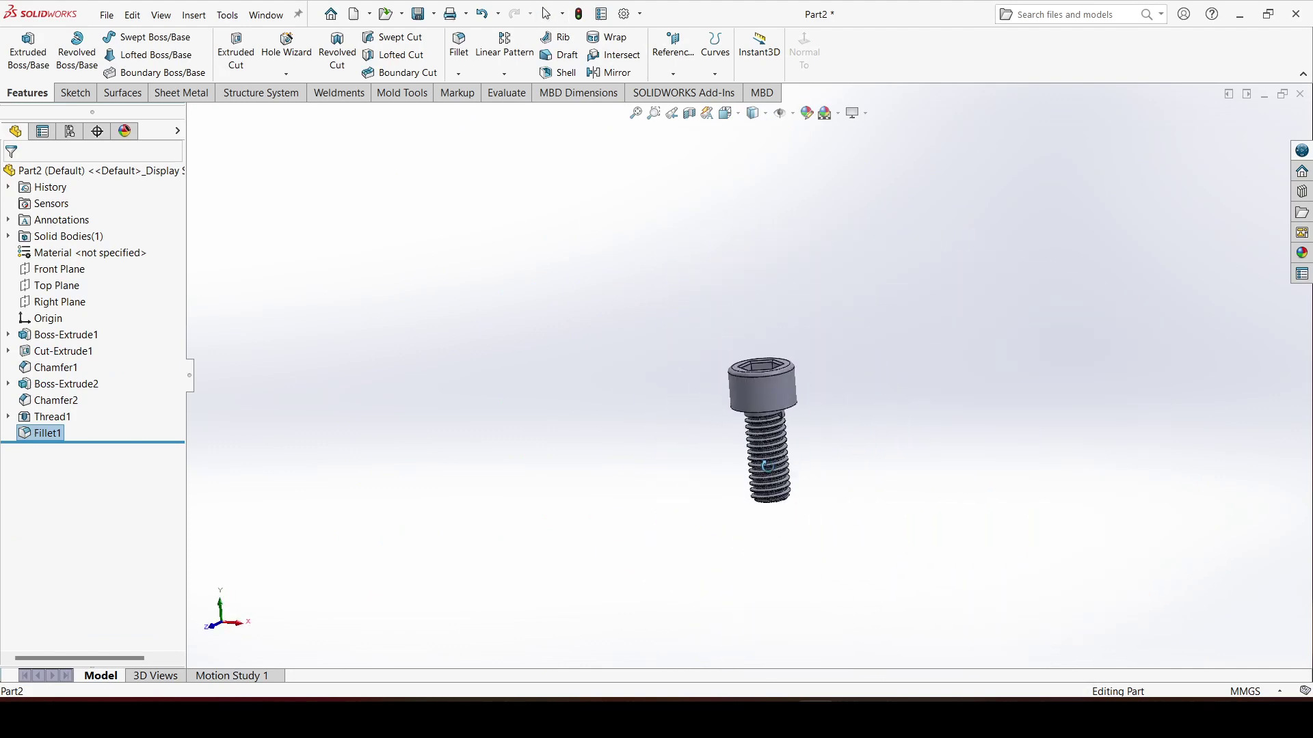
scroll(763, 461, up, 5)
mouse_move(781, 390)
middle_down()
mouse_move(738, 472)
mouse_move(680, 409)
mouse_move(711, 369)
mouse_move(643, 357)
mouse_move(725, 423)
mouse_move(794, 398)
middle_up()
Step: Select the edge where the shank meets the underside of the head
scroll(711, 369, up, 5)
scroll(711, 364, down, 4)
scroll(744, 441, up, 6)
scroll(790, 424, down, 6)
scroll(722, 441, up, 4)
middle_drag(708, 435, 723, 394)
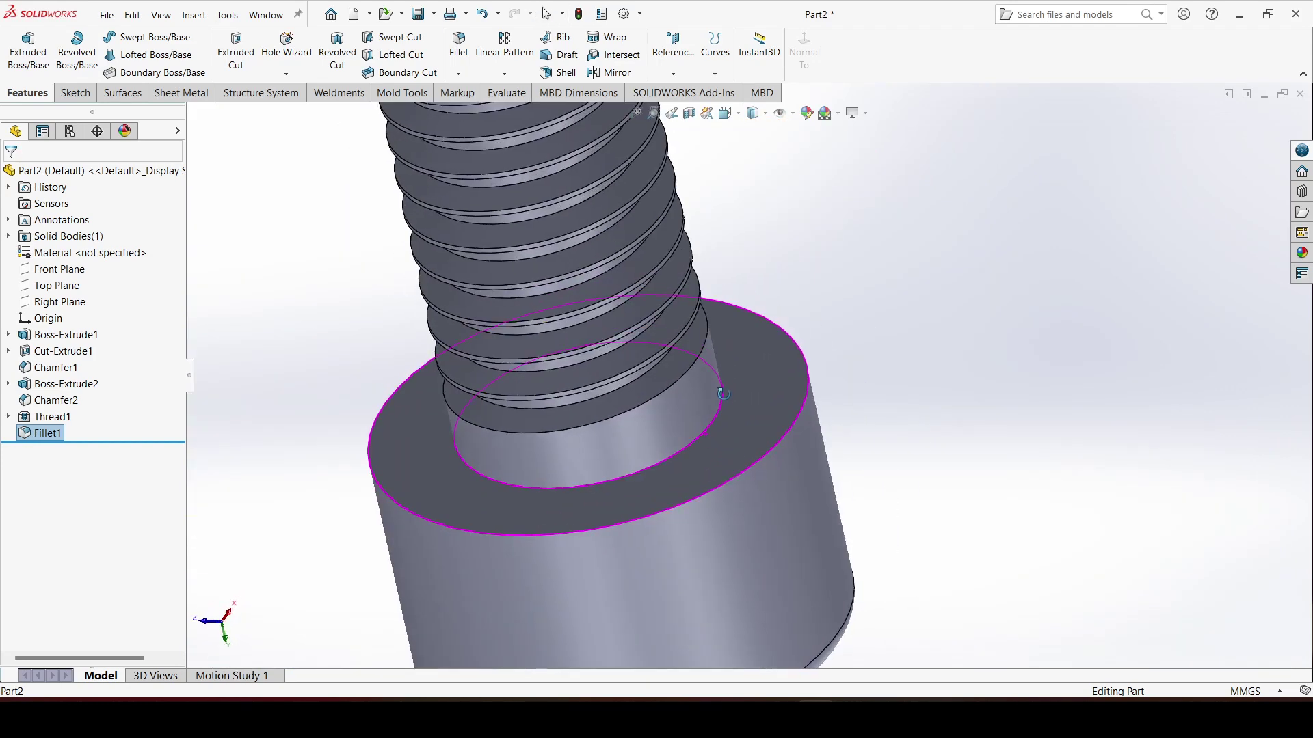
click(711, 425)
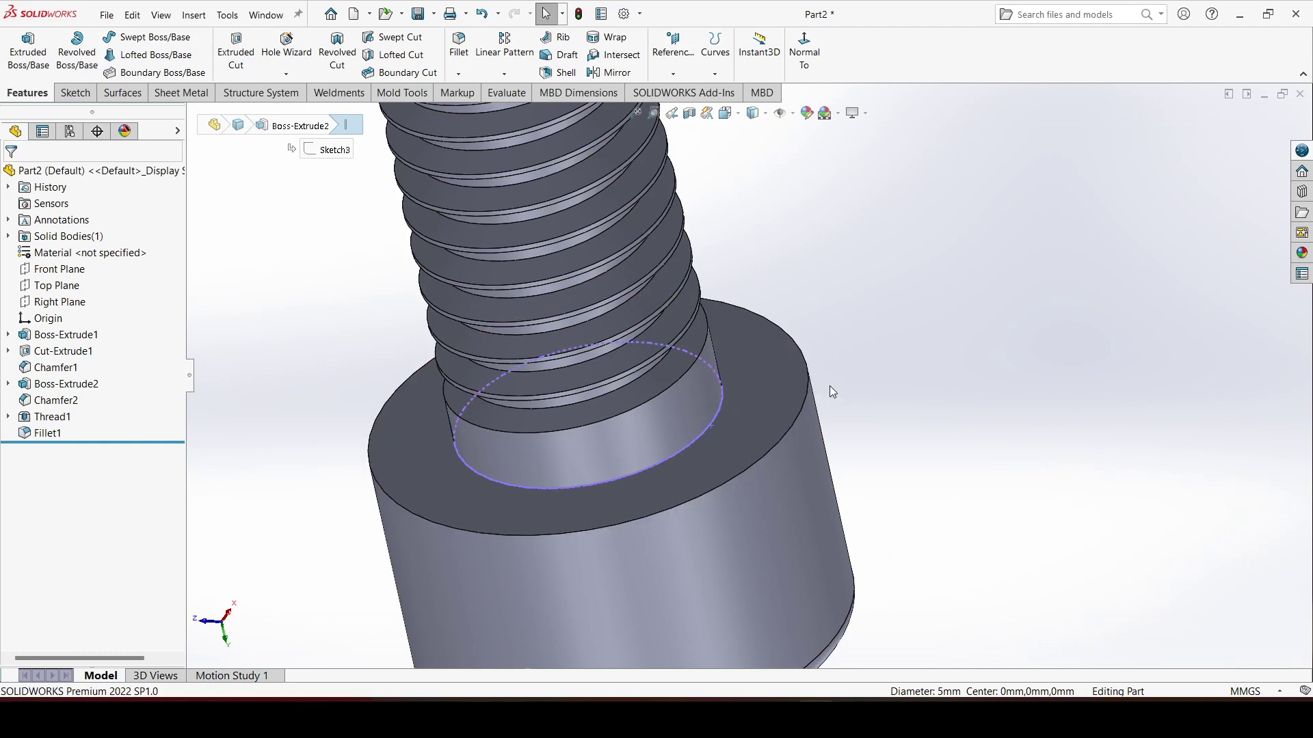
Step: Create Fillet2 with a 0.25 mm radius on the shank-to-head edge
click(833, 385)
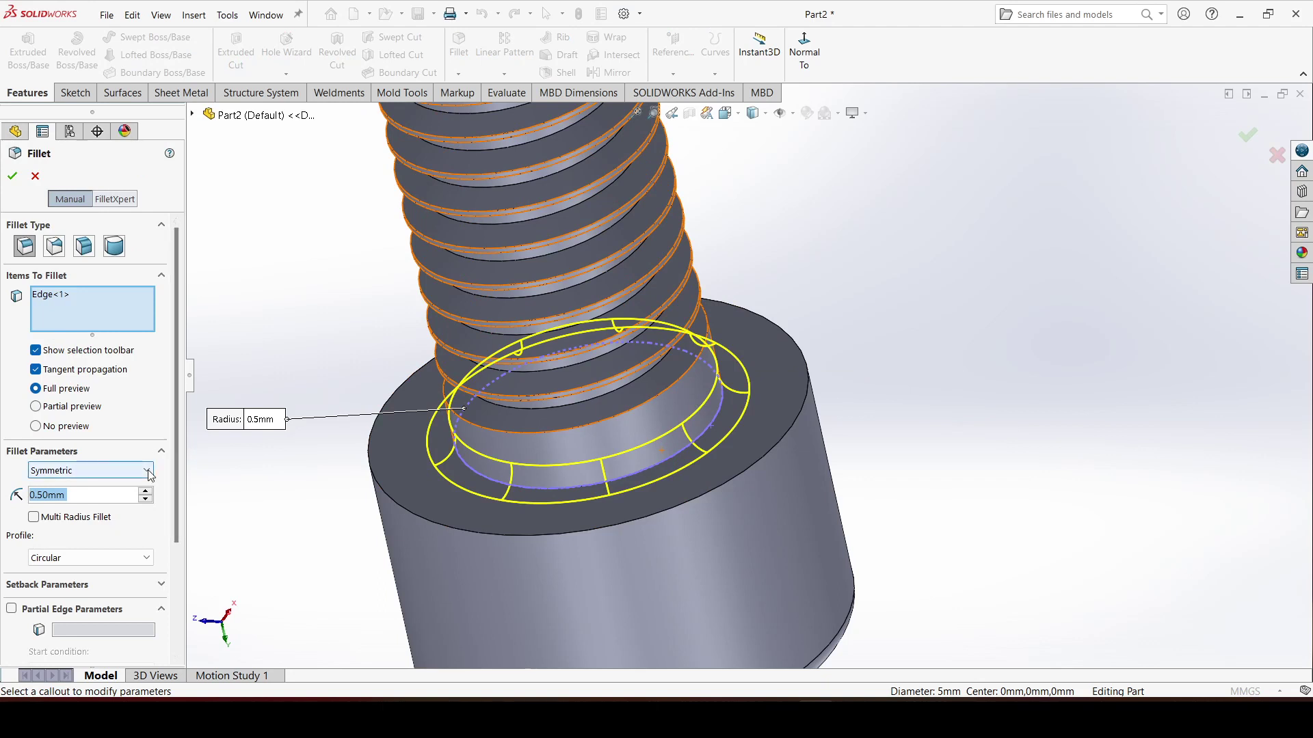
text(.25)
key(Return)
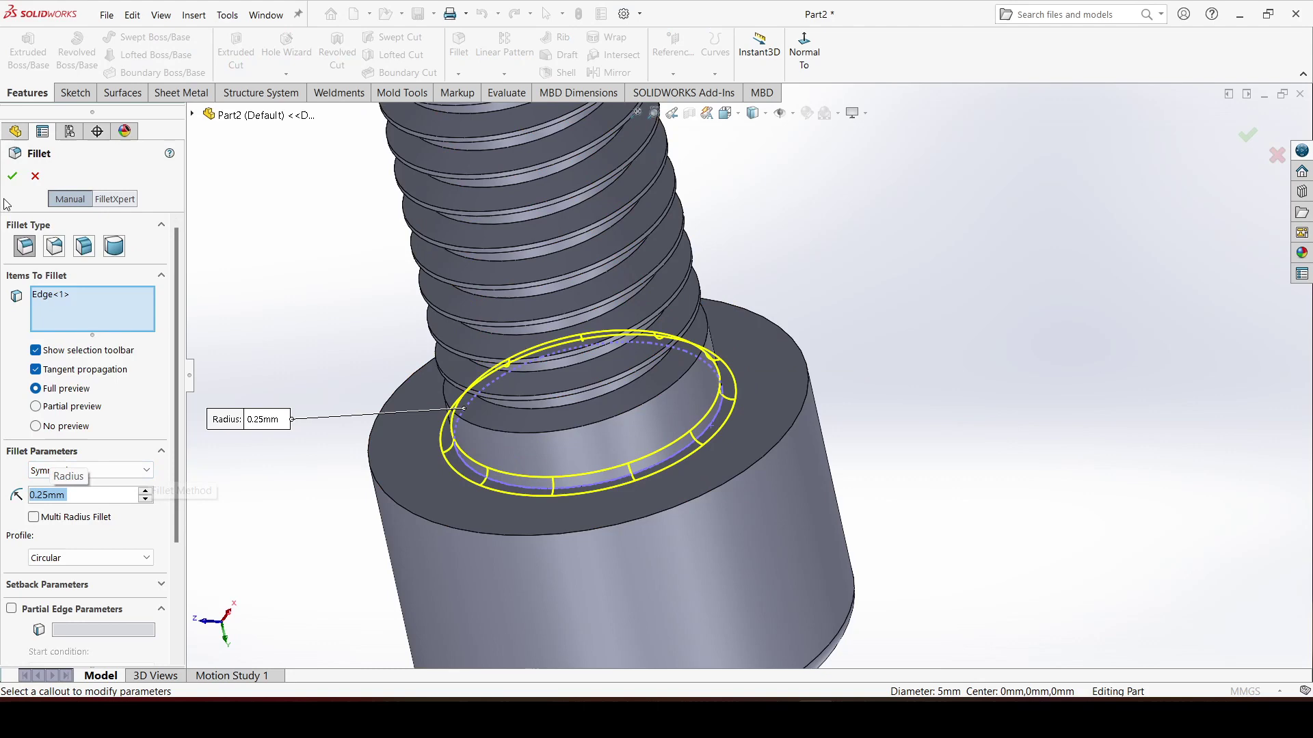
click(12, 176)
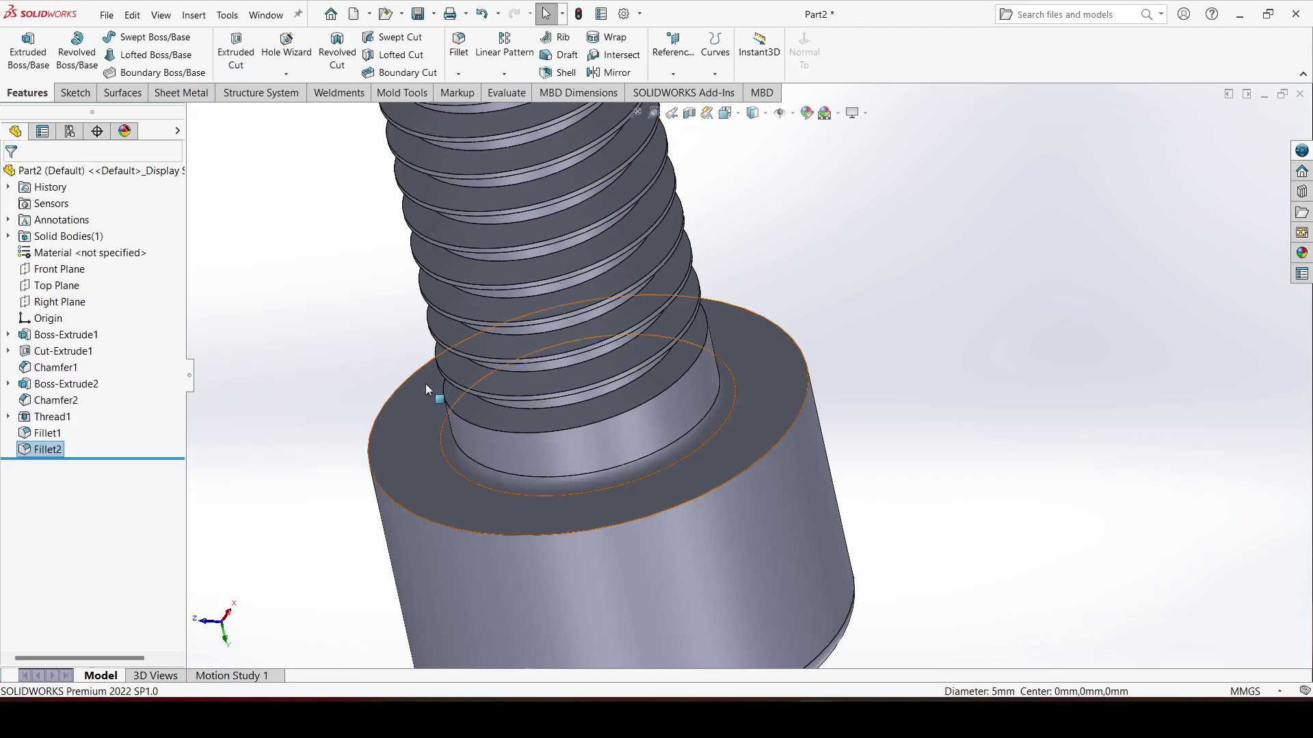
middle_drag(424, 384, 624, 310)
scroll(624, 310, up, 10)
middle_drag(621, 516, 683, 392)
scroll(745, 355, down, 3)
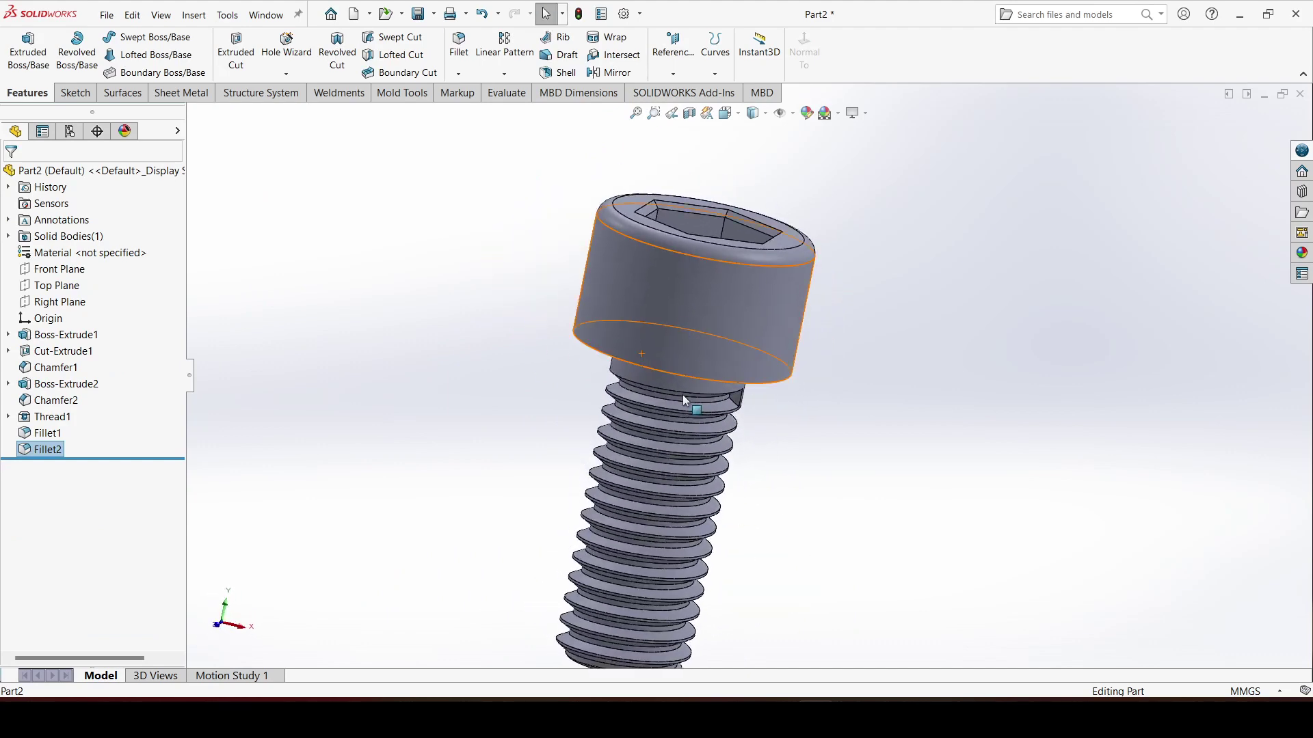